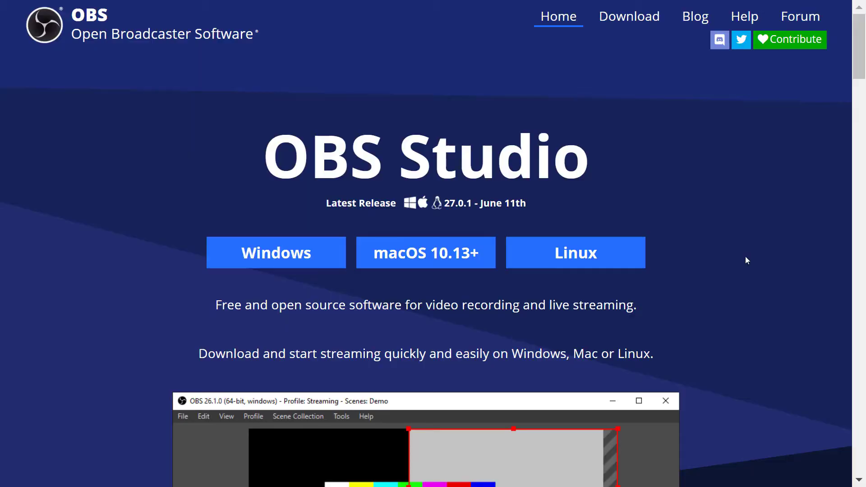
Scroll through the OBS Project home page, then go to the OBS Studio download page
scroll(755, 250, down, 5)
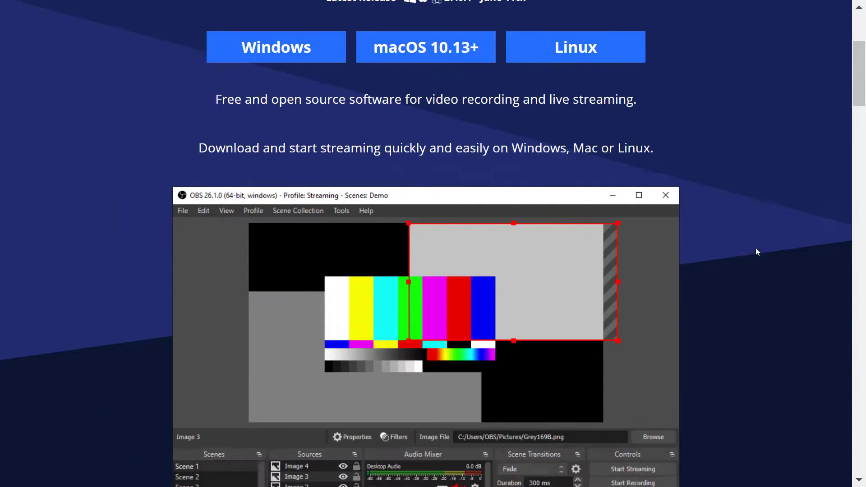
scroll(756, 251, down, 2)
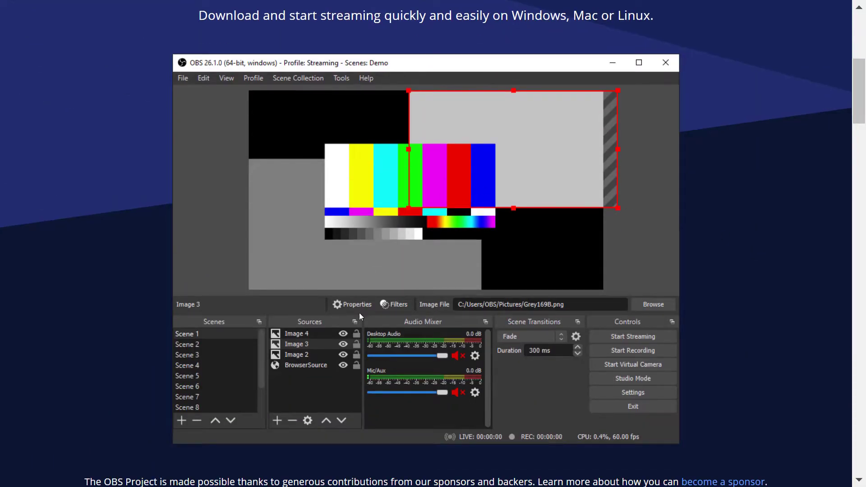
scroll(778, 307, down, 7)
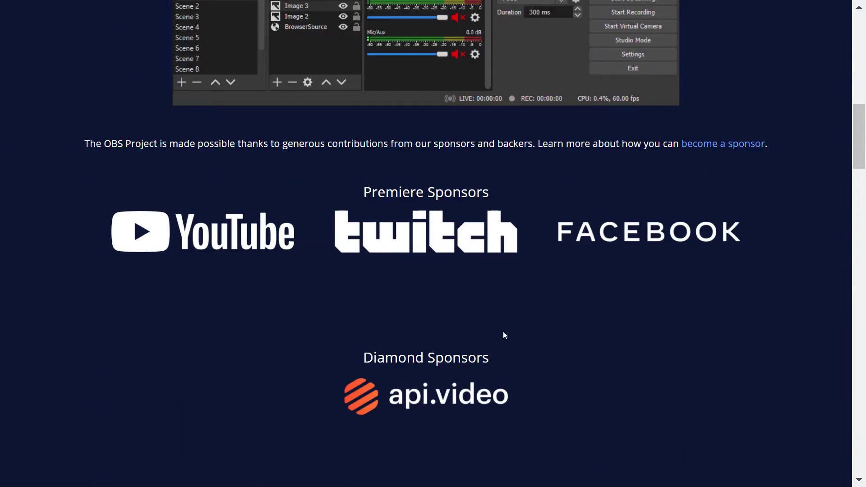
scroll(714, 356, down, 2)
scroll(714, 359, down, 13)
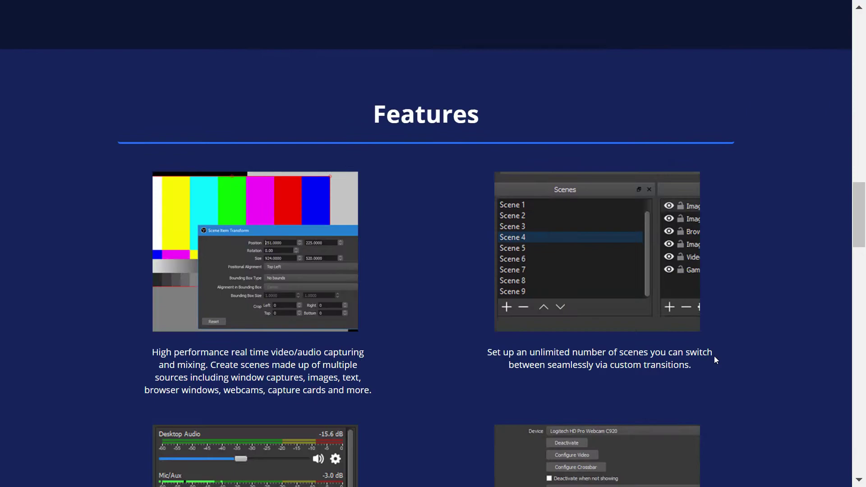
scroll(714, 359, down, 17)
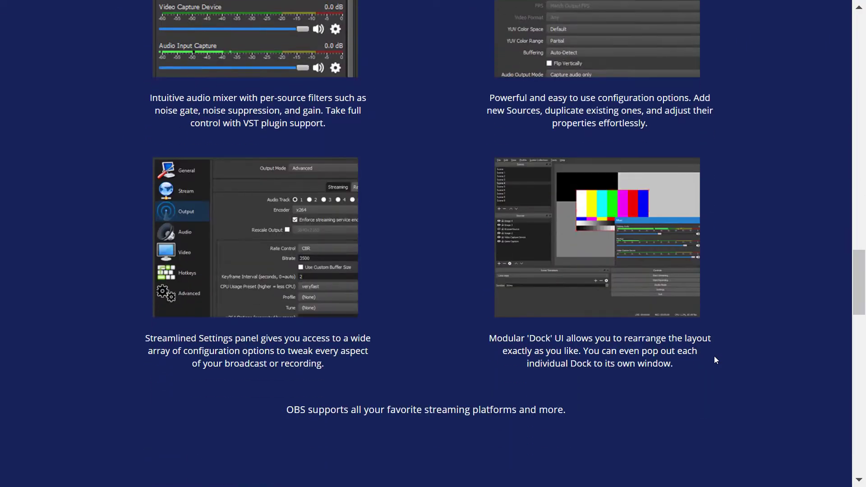
scroll(715, 359, down, 5)
scroll(547, 285, down, 12)
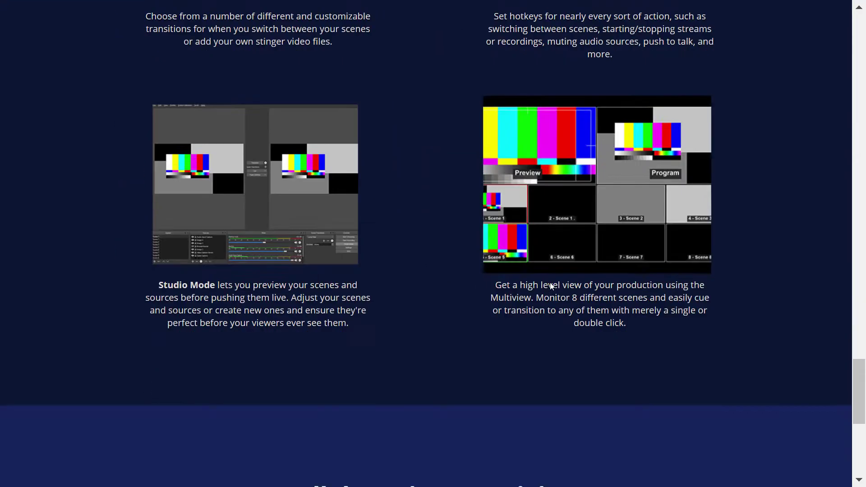
scroll(646, 275, down, 1)
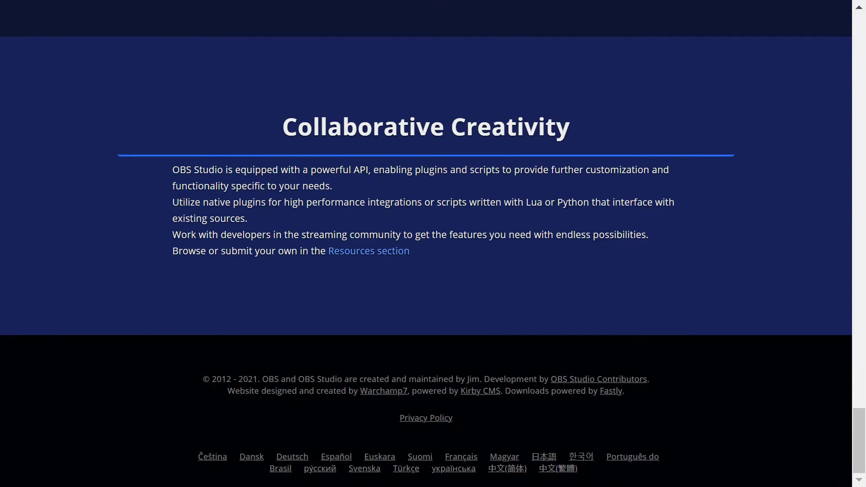
key(Home)
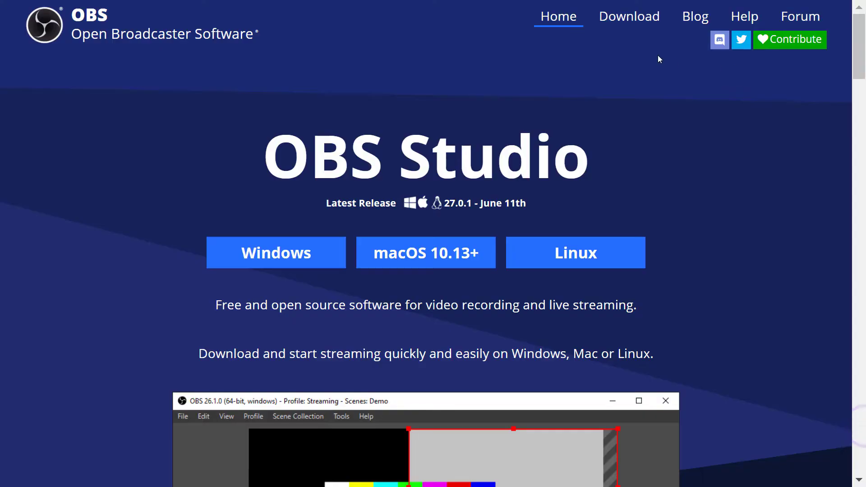
click(631, 19)
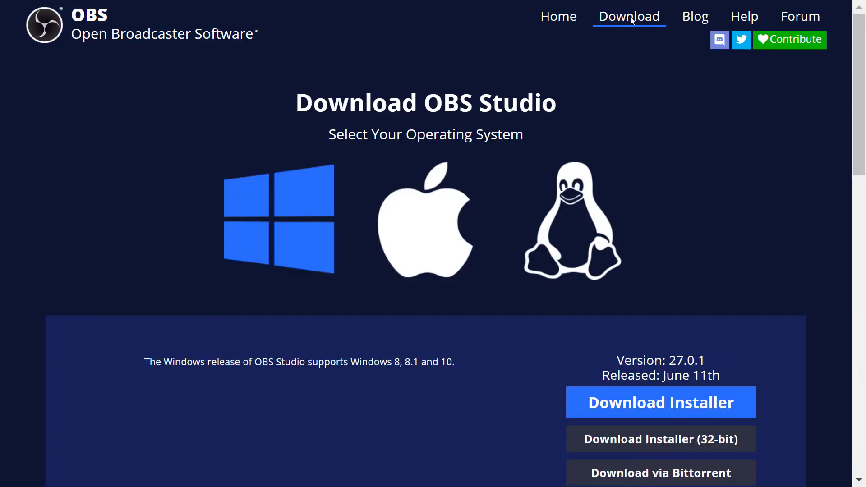
View the macOS and Linux download options, then return to the Windows options
scroll(280, 218, down, 3)
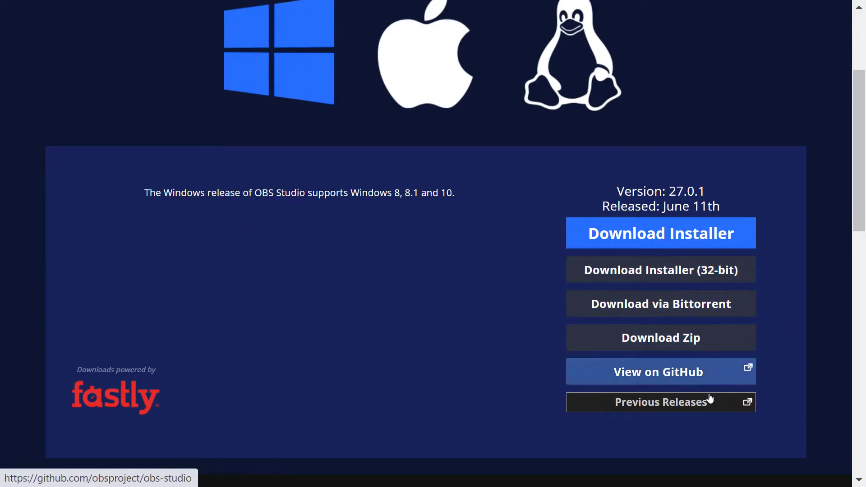
scroll(711, 400, up, 2)
scroll(438, 234, up, 2)
click(439, 228)
scroll(586, 235, down, 3)
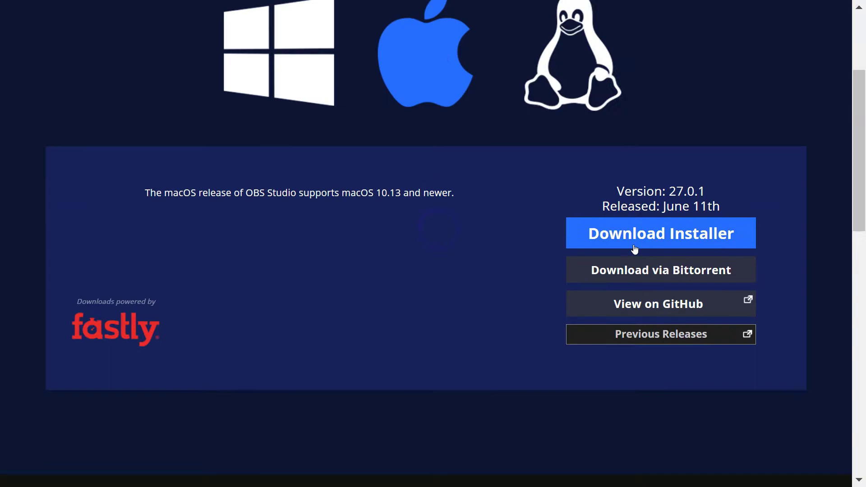
scroll(581, 257, up, 3)
click(555, 237)
scroll(556, 236, down, 3)
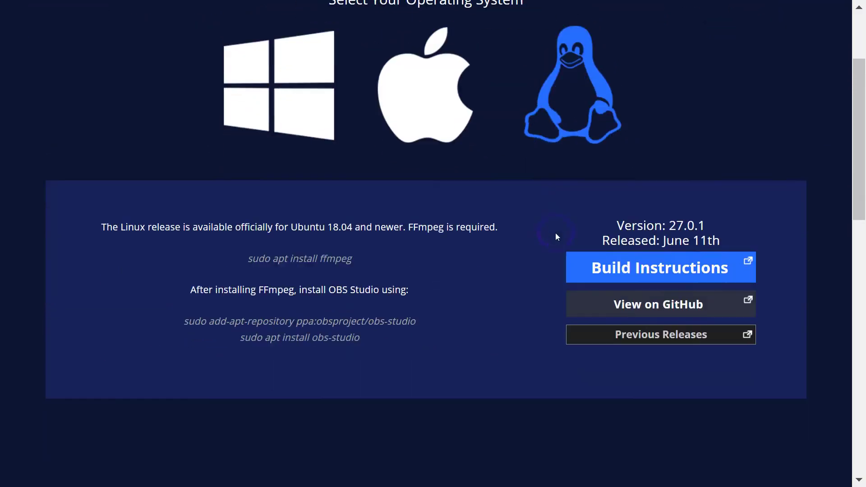
scroll(516, 182, up, 3)
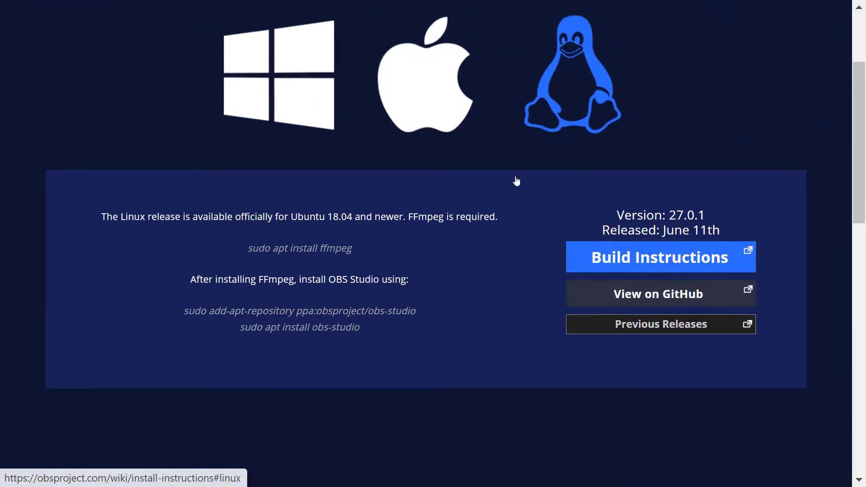
click(319, 239)
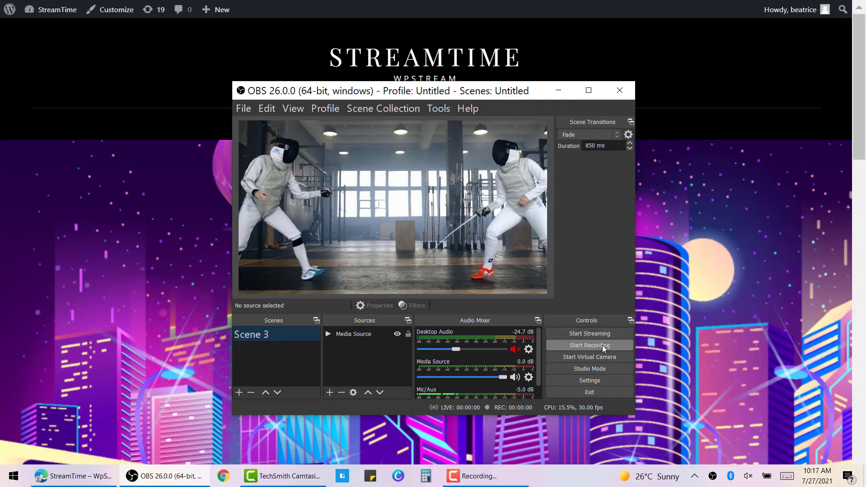
Exit OBS Studio from its Controls panel
click(625, 394)
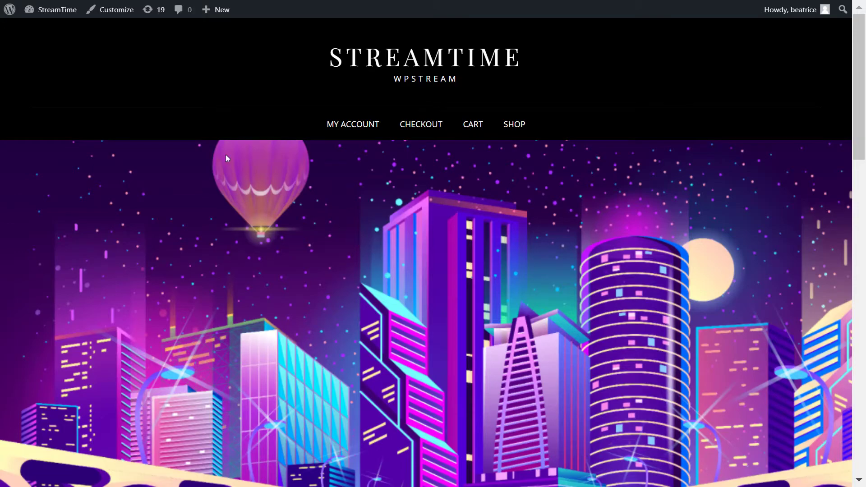
Go from the About WordPress page to Installed Plugins and scroll down to the WpStream entry
click(10, 18)
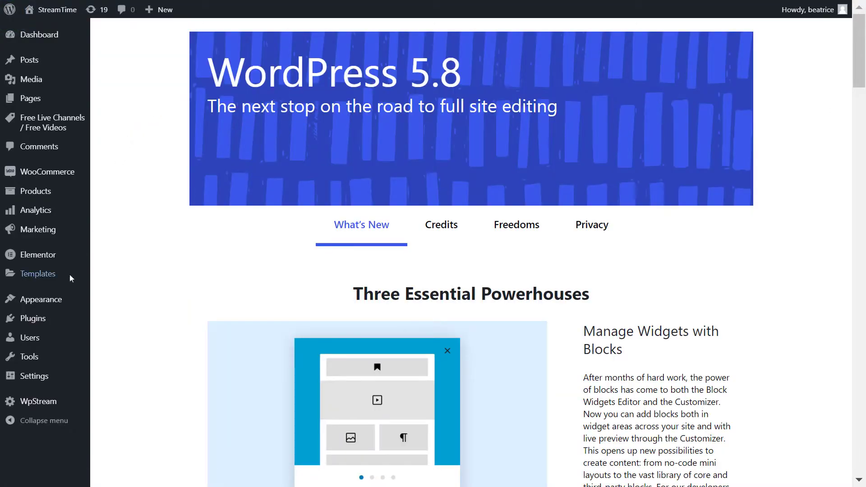
click(52, 322)
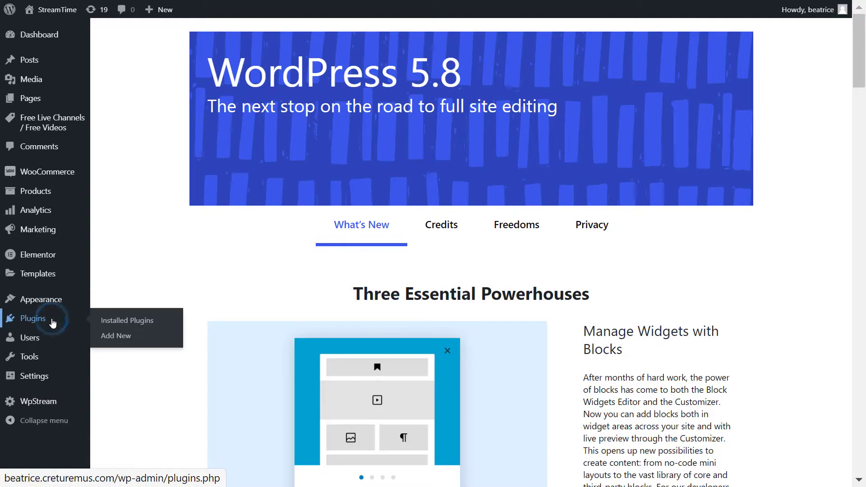
scroll(309, 325, down, 1)
scroll(310, 325, down, 15)
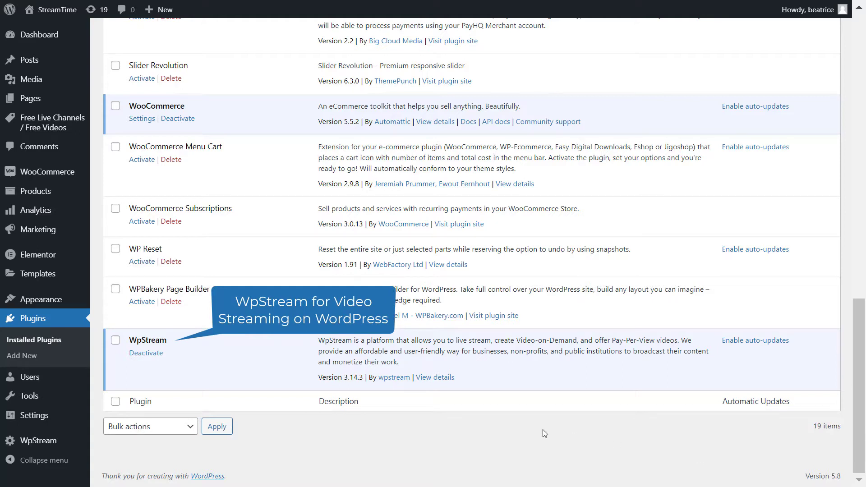
Open the WpStream Credentials page and scroll down to the account creation form
mouse_move(56, 443)
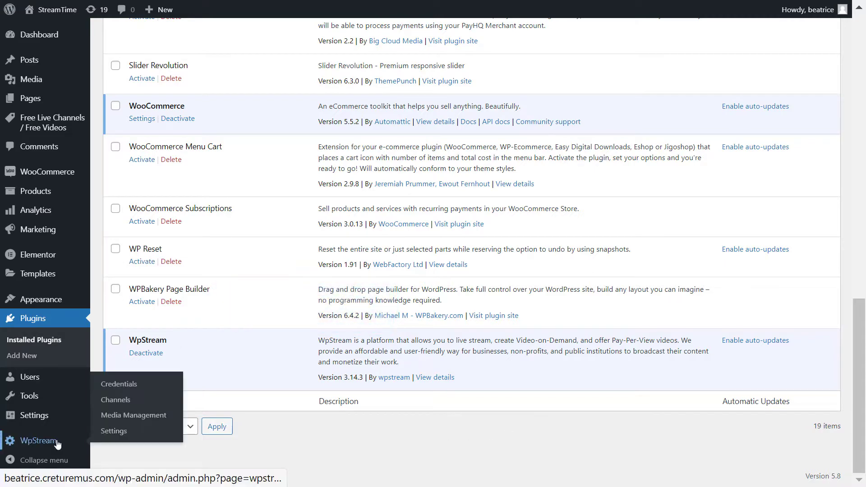
click(148, 387)
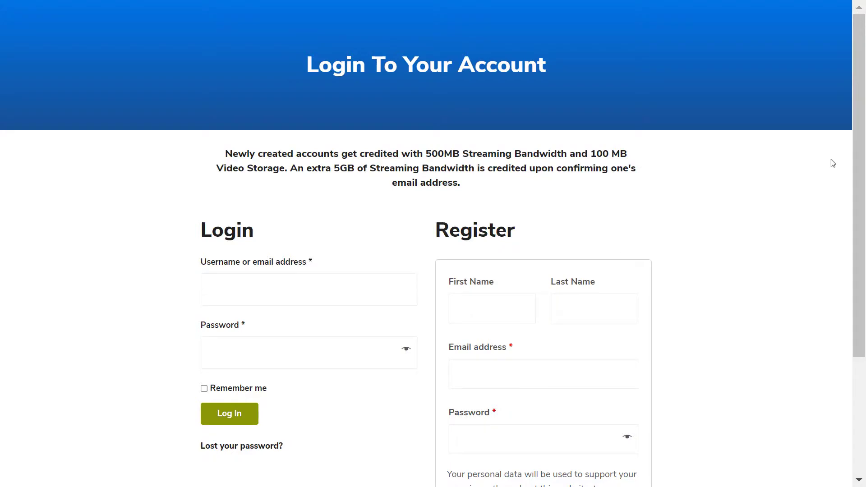
scroll(863, 149, down, 4)
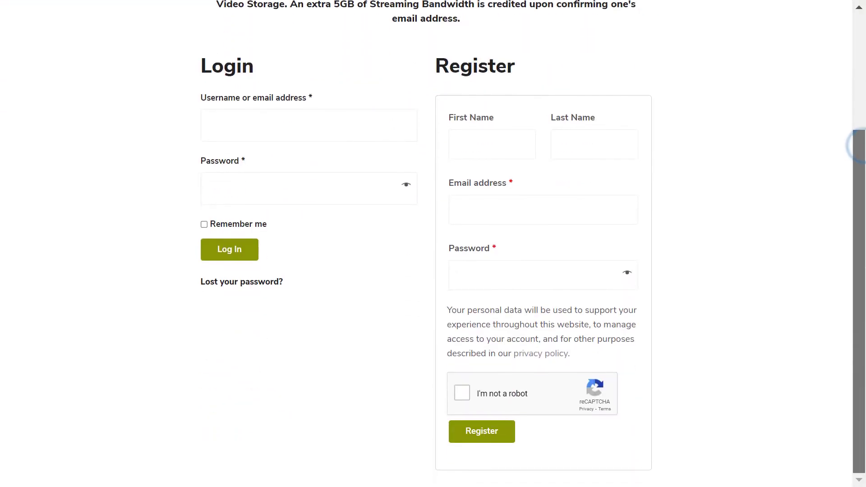
Register with the user's first and last name, e-mail address and a password, passing the captcha
click(453, 135)
key(Tab)
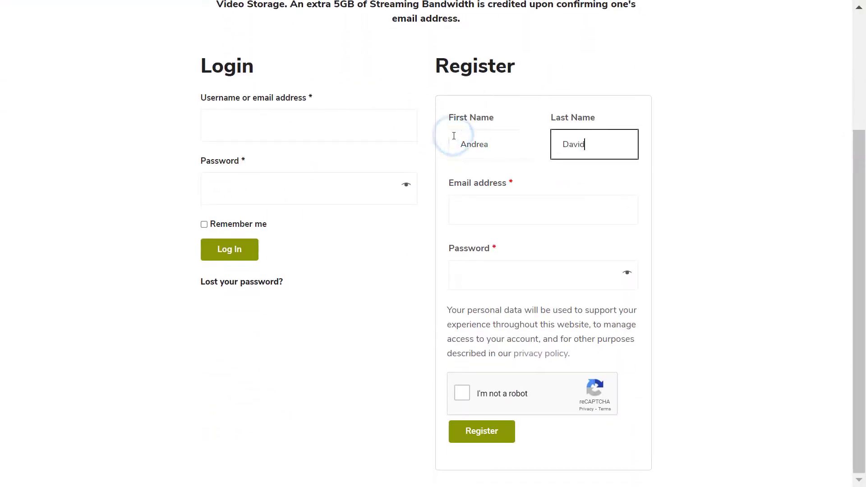
key(Tab)
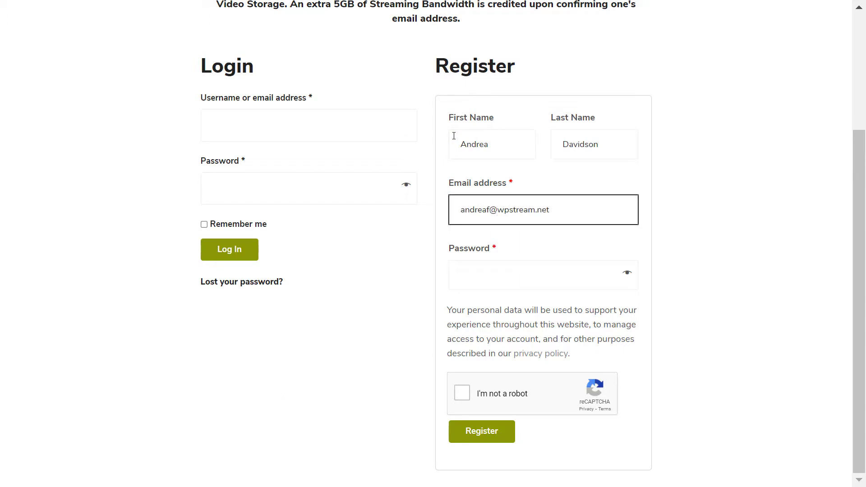
key(Tab)
text(a)
text(•••••••••)
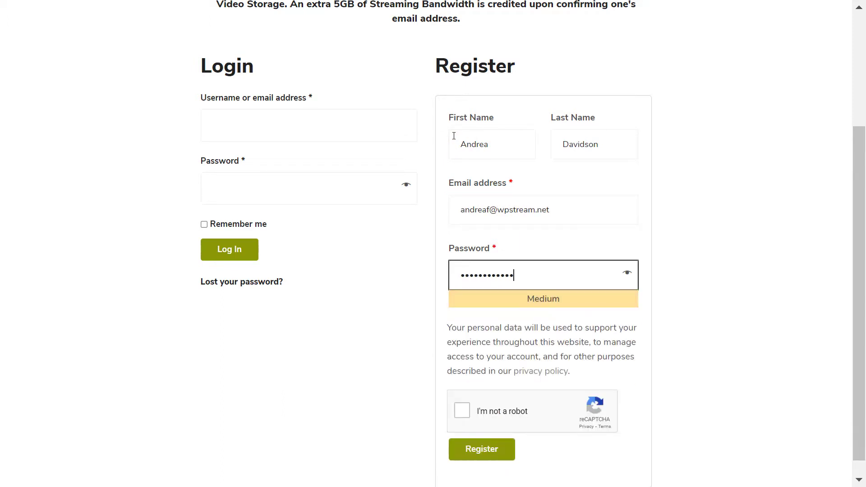
key(Tab)
click(465, 410)
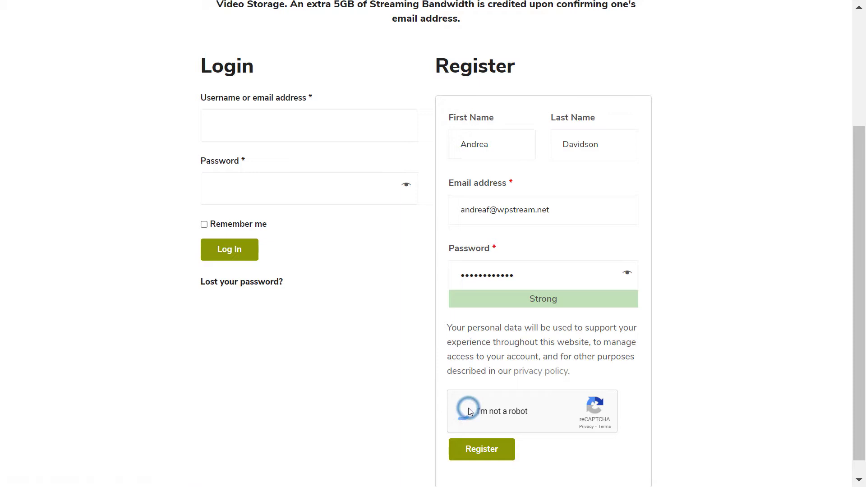
click(506, 455)
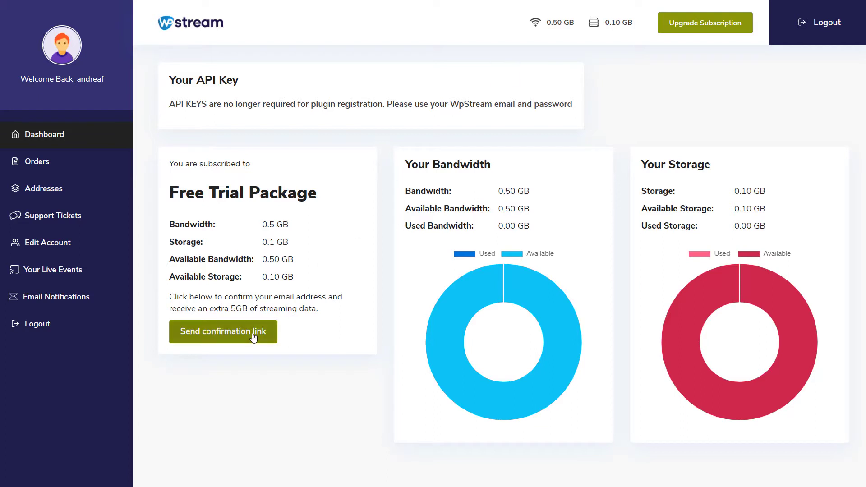
Send the account confirmation link from the WpStream.net dashboard
click(219, 341)
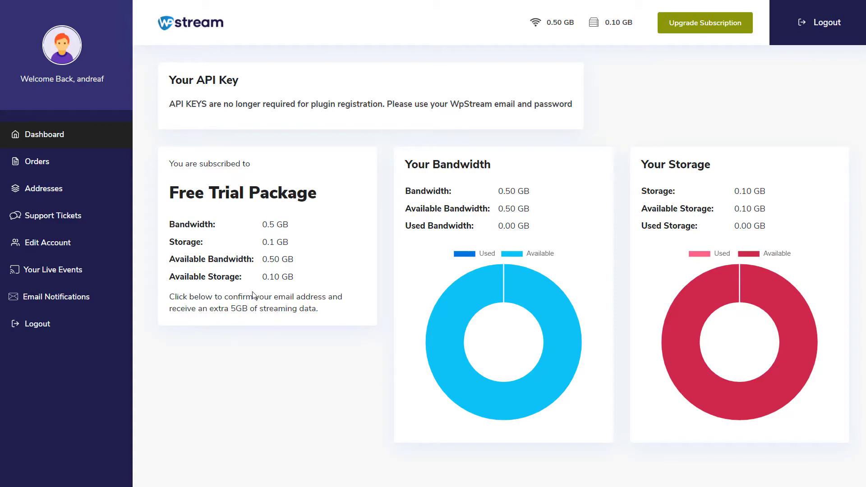
Connect the plugin by entering the WpStream account e-mail and password in Credentials
click(242, 245)
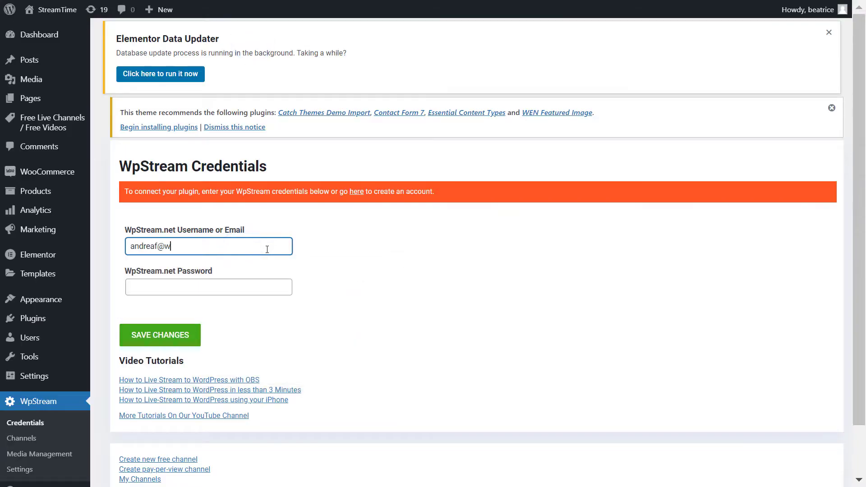
key(Tab)
text(•••••)
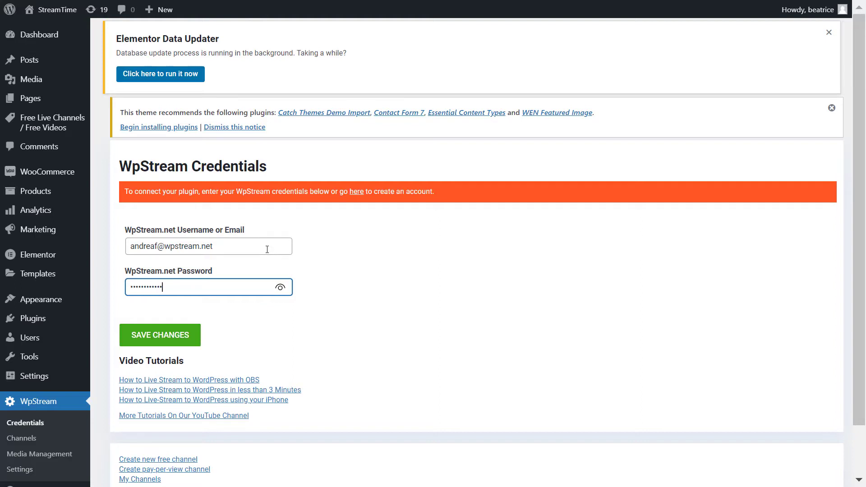
click(189, 339)
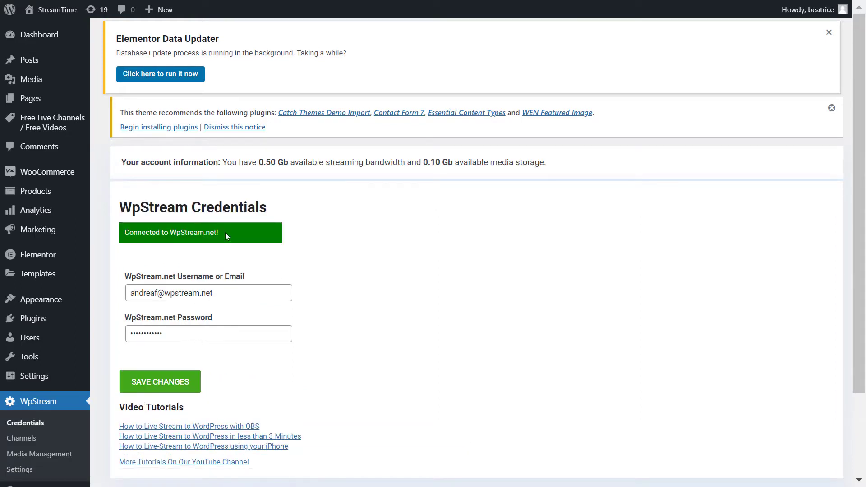
scroll(226, 235, down, 3)
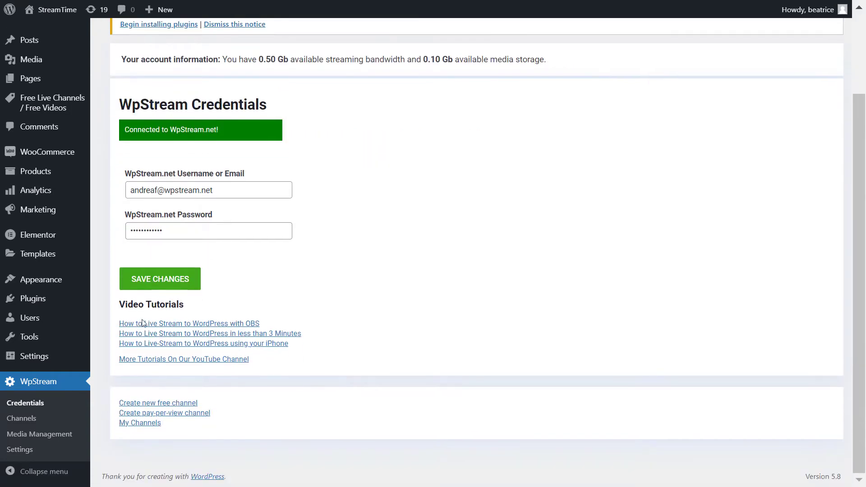
Create a new free channel titled 'Live Stream' and open its featured image picker
click(44, 424)
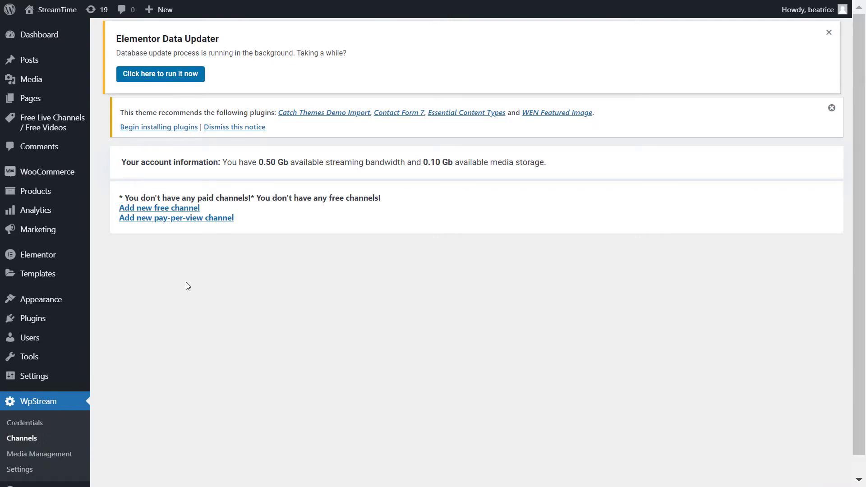
click(189, 209)
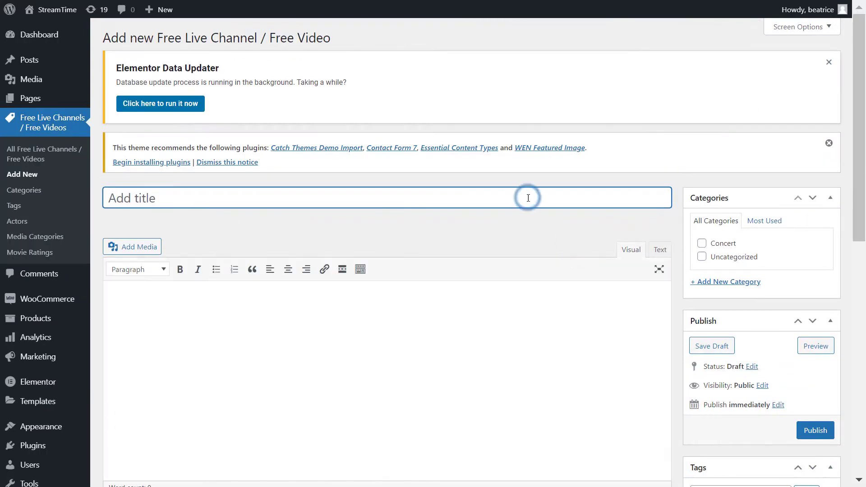
text(Live Stream)
scroll(527, 197, down, 6)
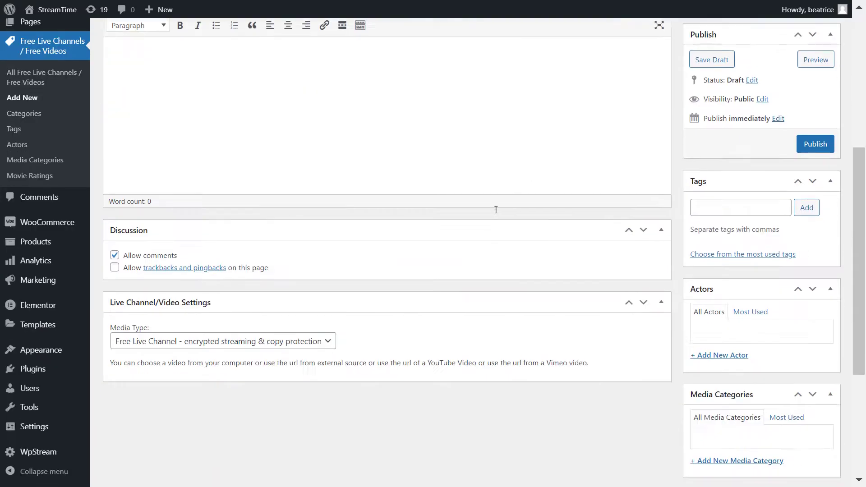
scroll(767, 386, down, 4)
click(736, 420)
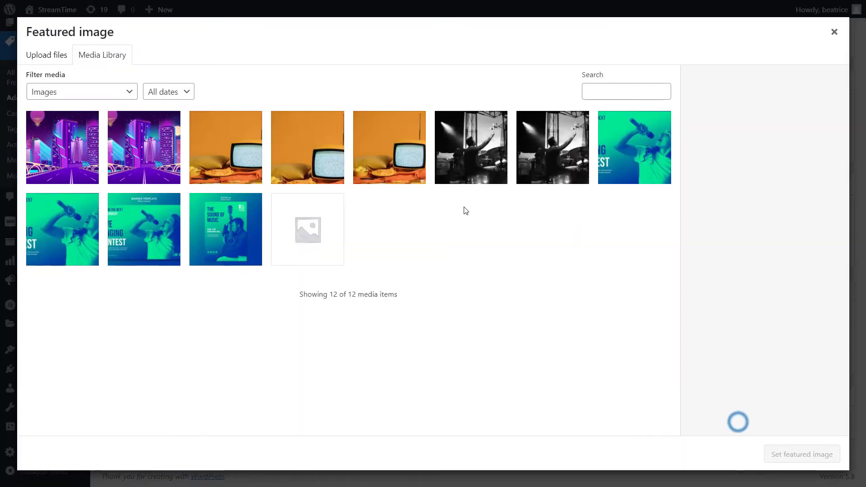
click(821, 450)
scroll(586, 425, up, 3)
scroll(512, 416, up, 7)
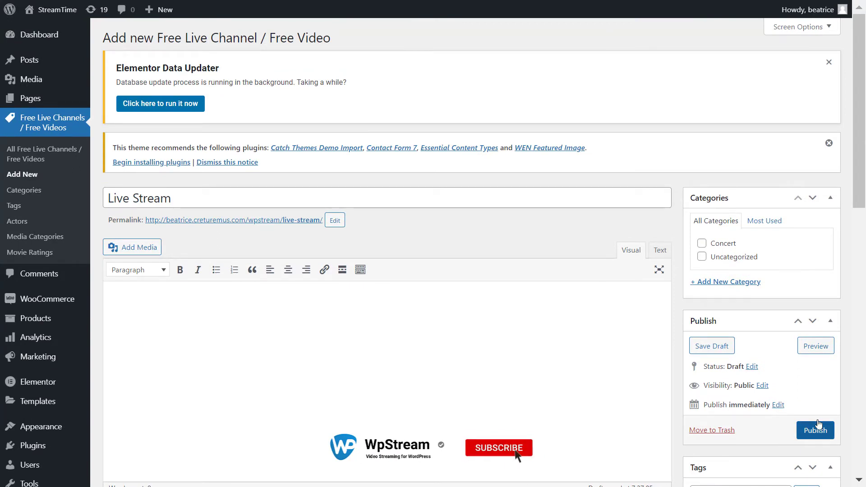
scroll(829, 405, down, 2)
Publish the Live Stream channel and turn on Record Live Stream in its settings
click(835, 358)
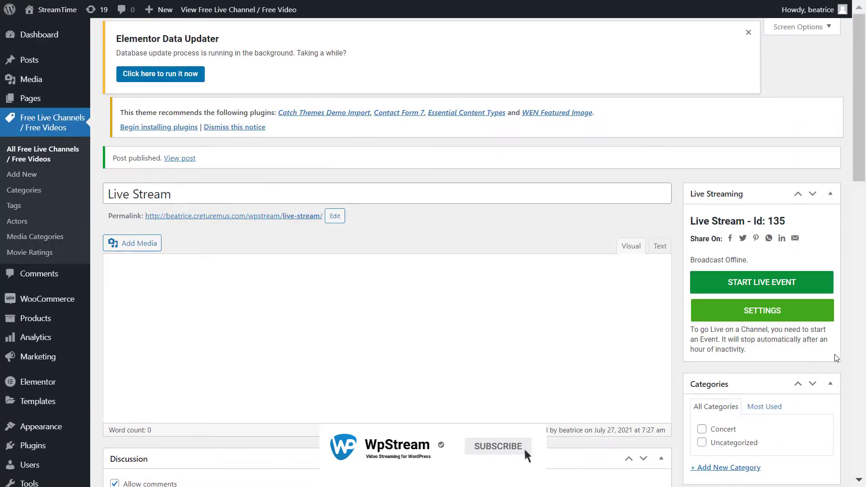
scroll(856, 346, down, 2)
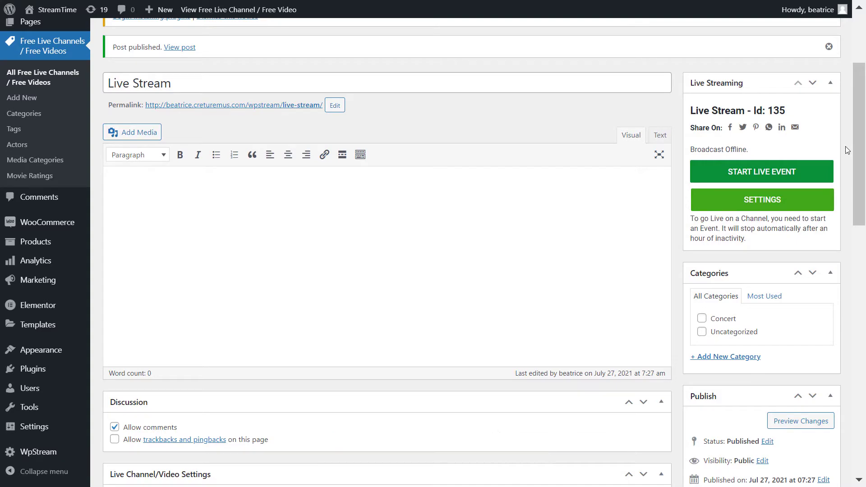
click(797, 200)
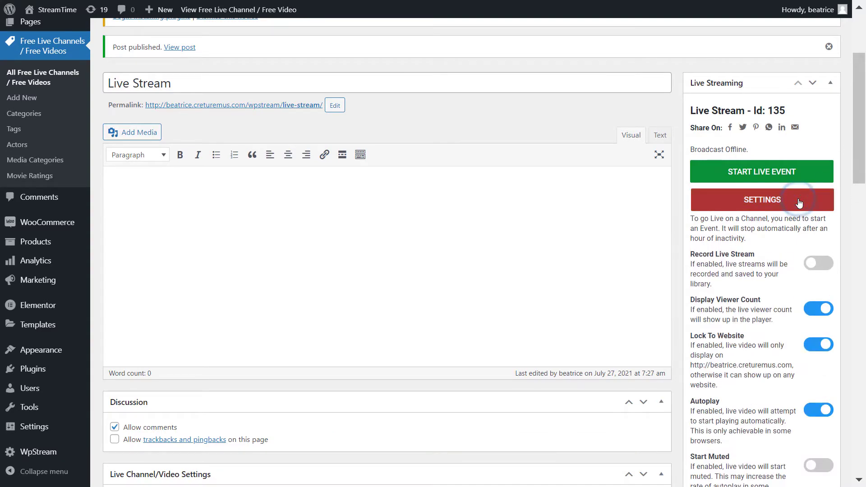
scroll(799, 203, down, 2)
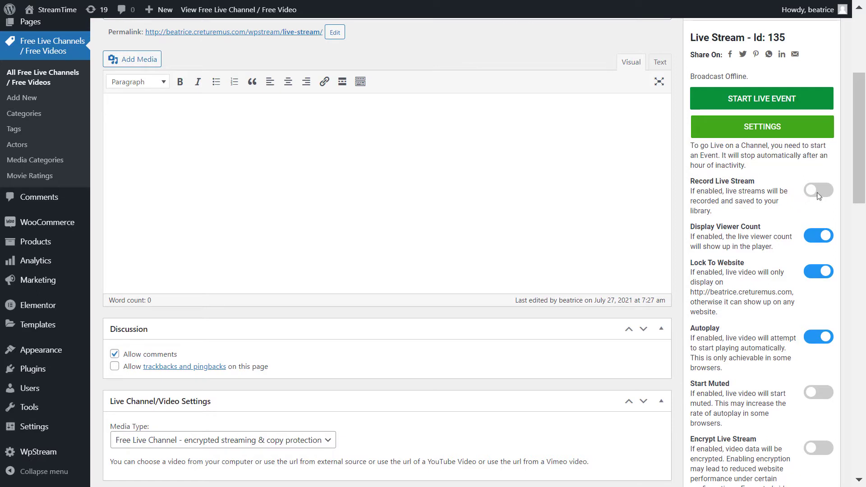
click(819, 193)
Start the live event and show the RTMP server and stream key for an external broadcaster
scroll(818, 194, up, 3)
click(816, 247)
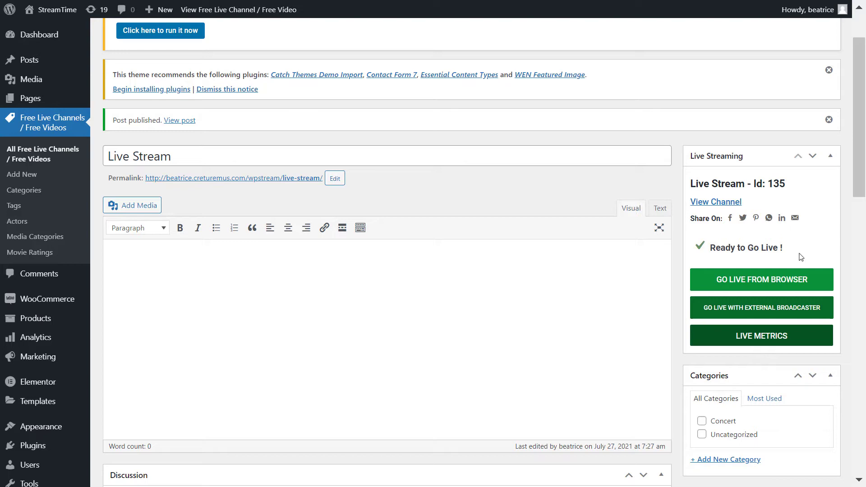
click(822, 314)
scroll(824, 319, down, 2)
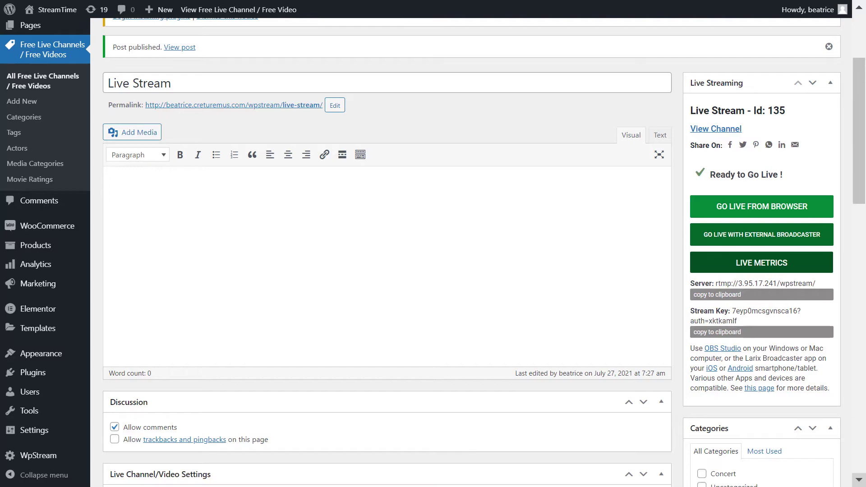
Set OBS's stream settings to server rtmp://3.95.17.241/wpstream/ with the channel's stream key, and save them
key(alt+Tab)
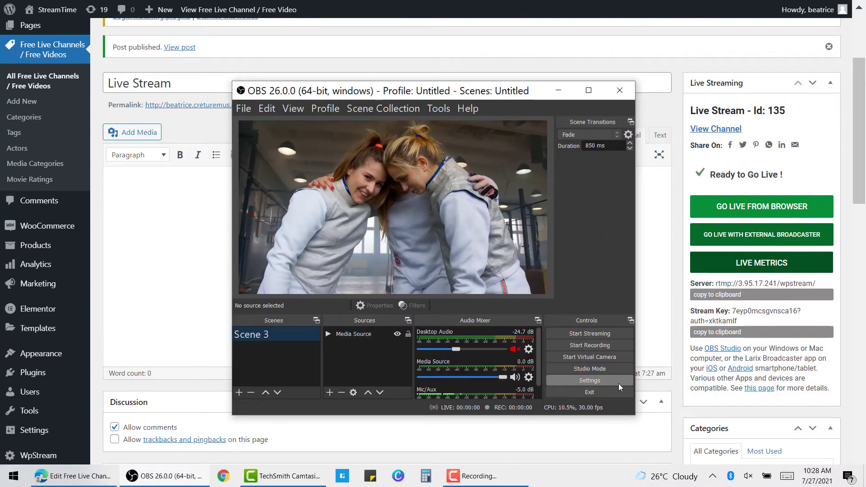
click(618, 383)
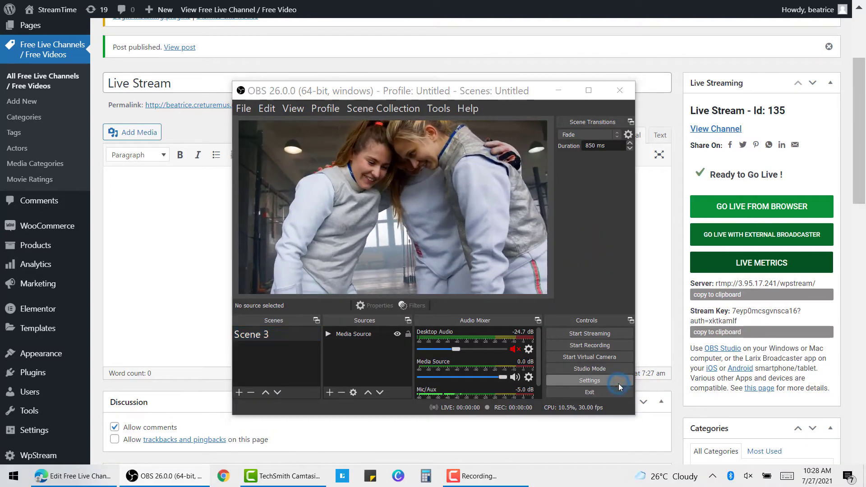
click(271, 134)
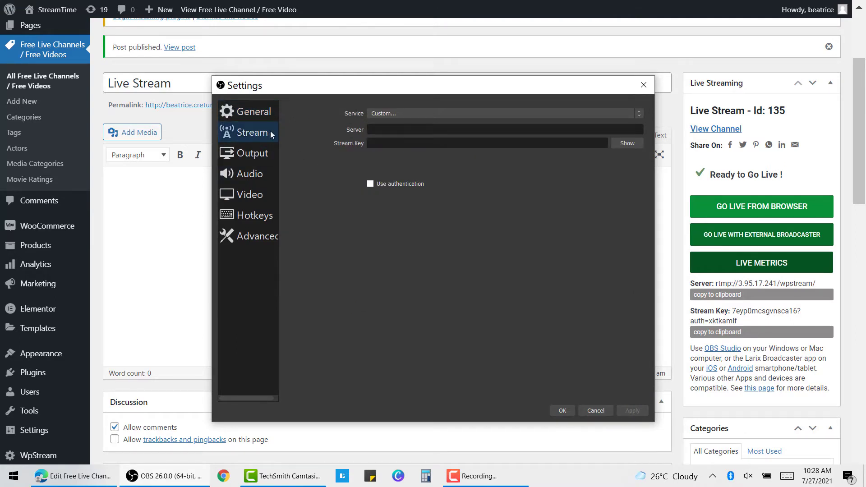
click(728, 295)
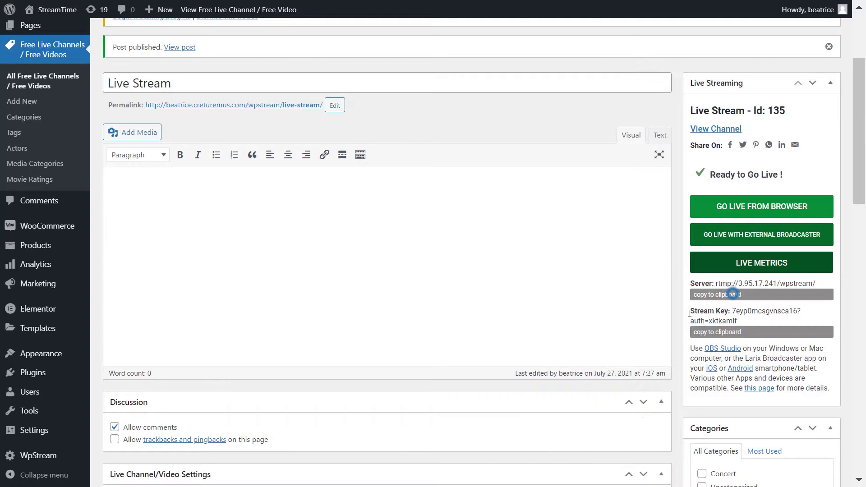
key(alt+Tab)
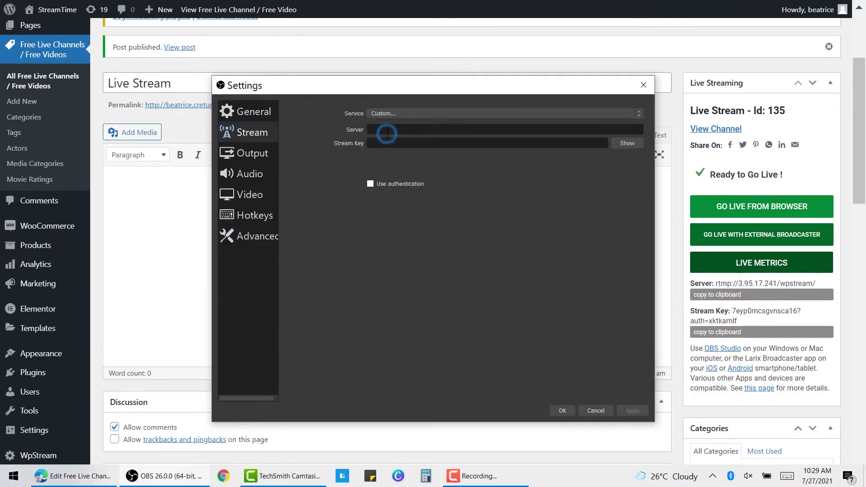
click(722, 332)
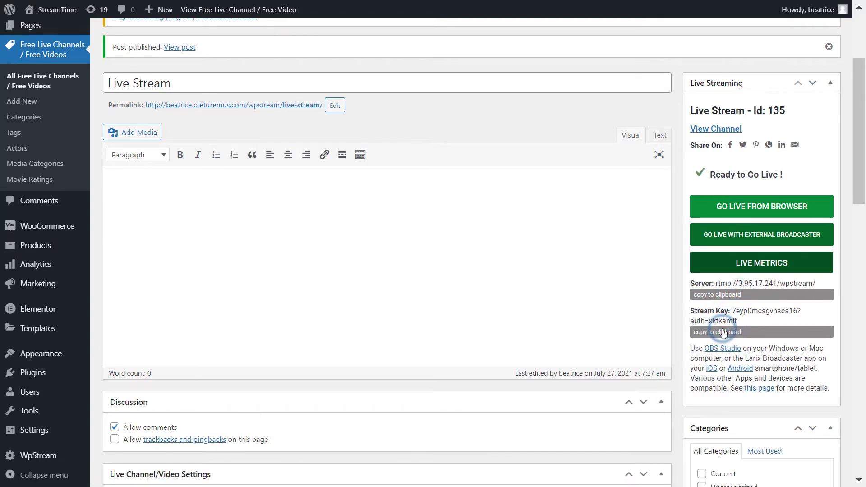
key(alt+Tab)
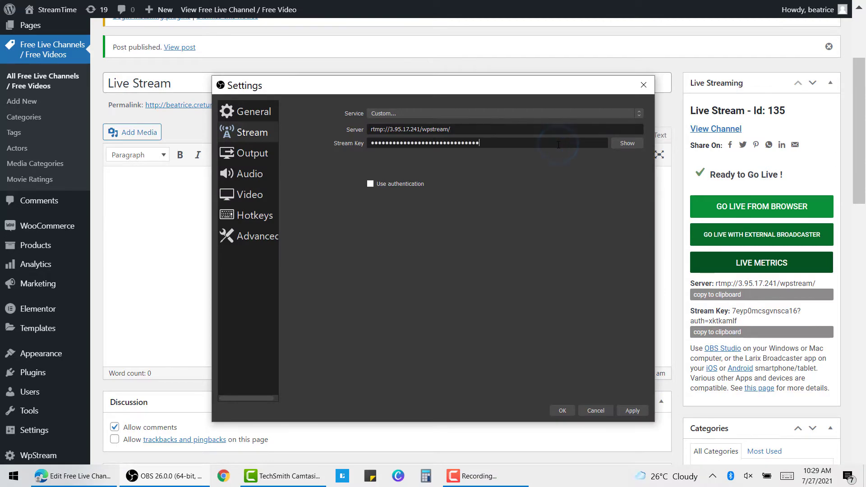
click(568, 409)
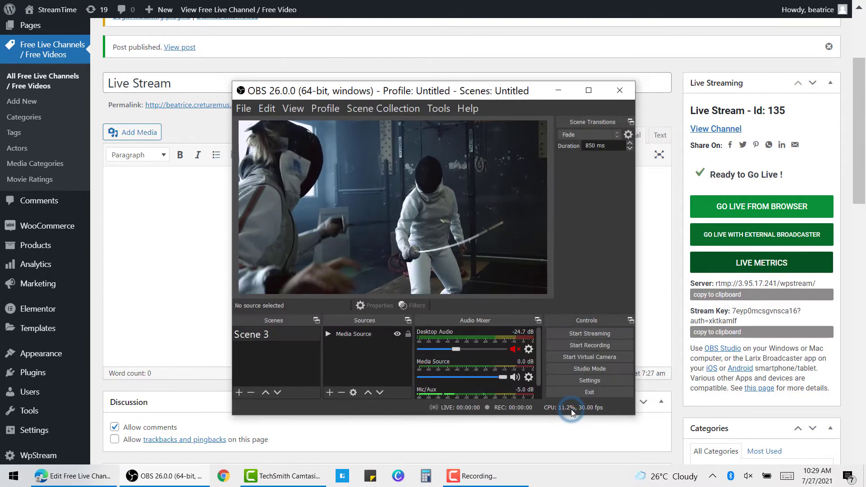
Start recording in OBS, then start streaming the fencing scene to the WpStream channel
click(612, 345)
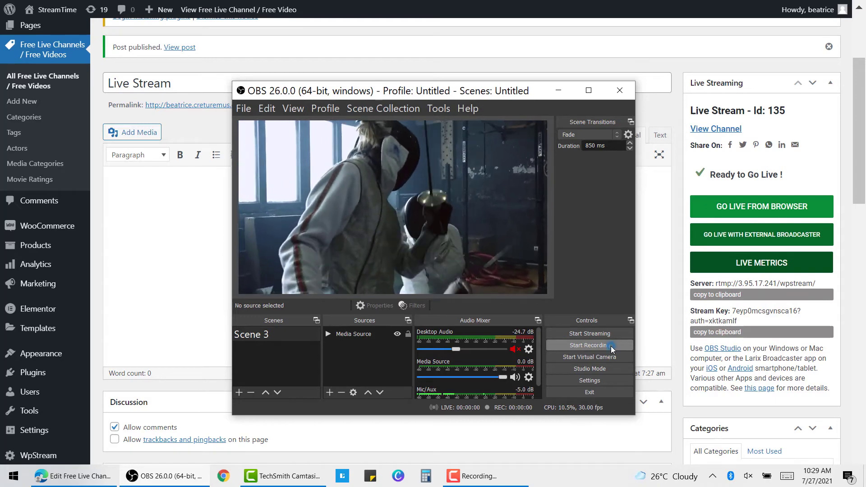
click(616, 335)
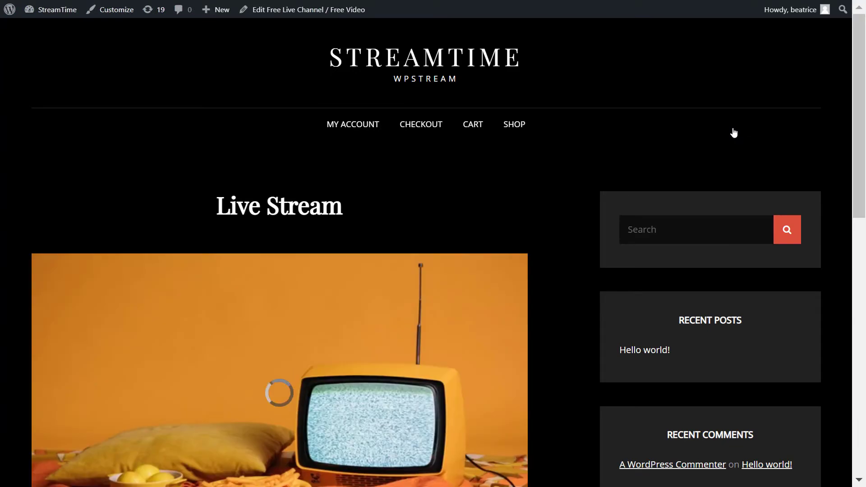
Confirm OBS is still broadcasting, then play the live fencing stream fullscreen on the channel page
scroll(511, 298, down, 3)
scroll(511, 299, up, 2)
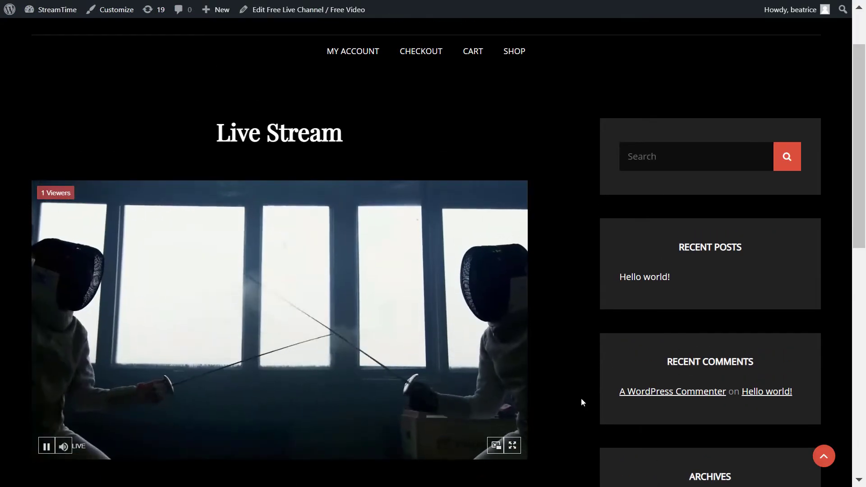
key(alt+Tab)
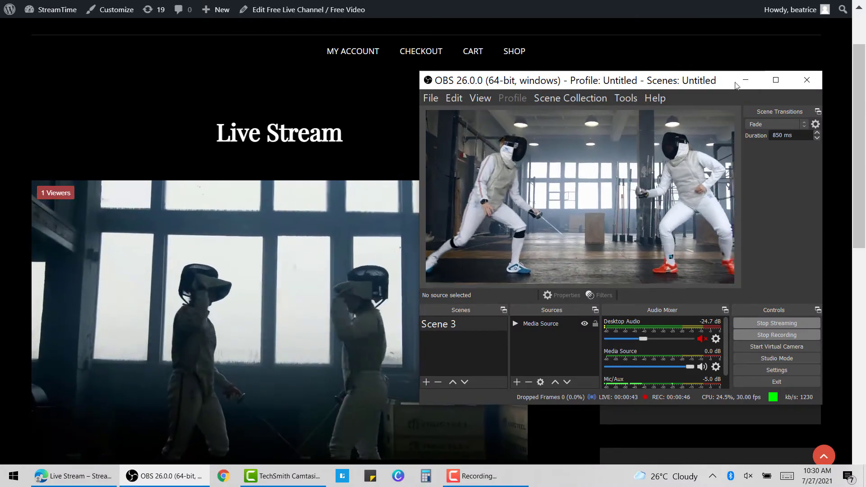
click(753, 84)
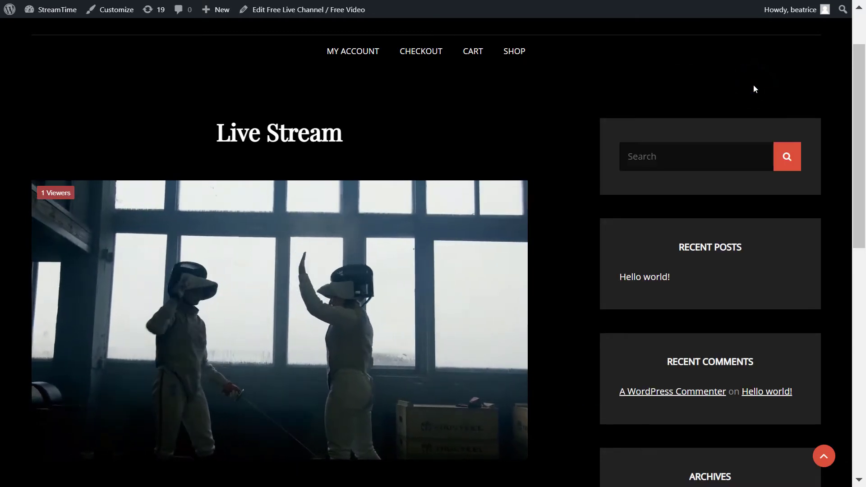
click(512, 445)
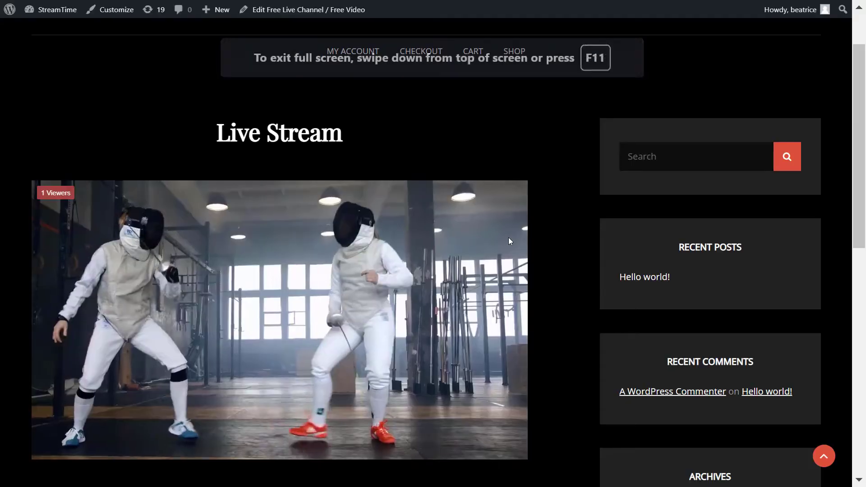
Pop the live player into picture-in-picture, reposition the floating video, then close it
mouse_move(499, 373)
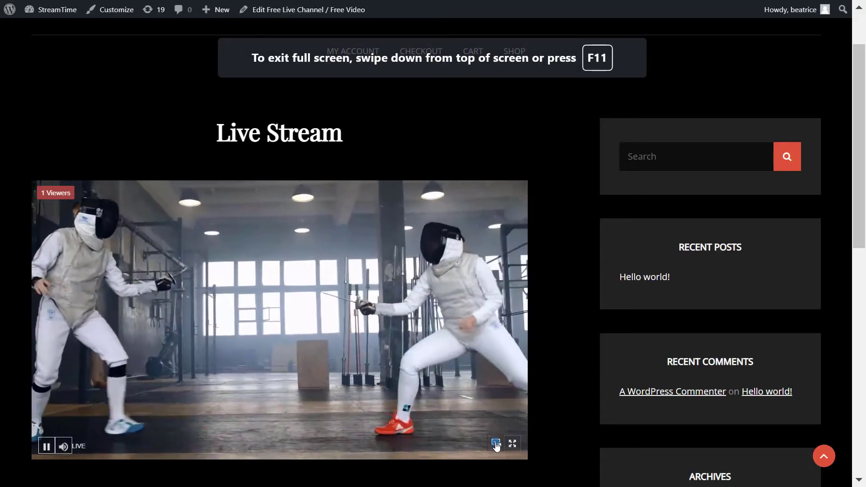
click(495, 444)
drag(718, 416, 532, 202)
key(alt+Left)
drag(585, 148, 660, 127)
key(alt+Right)
click(607, 220)
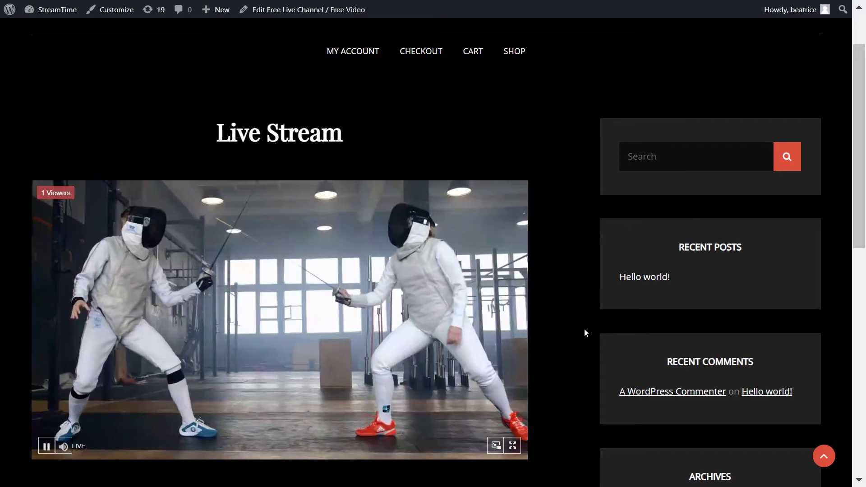
scroll(584, 332, up, 2)
key(alt+Tab)
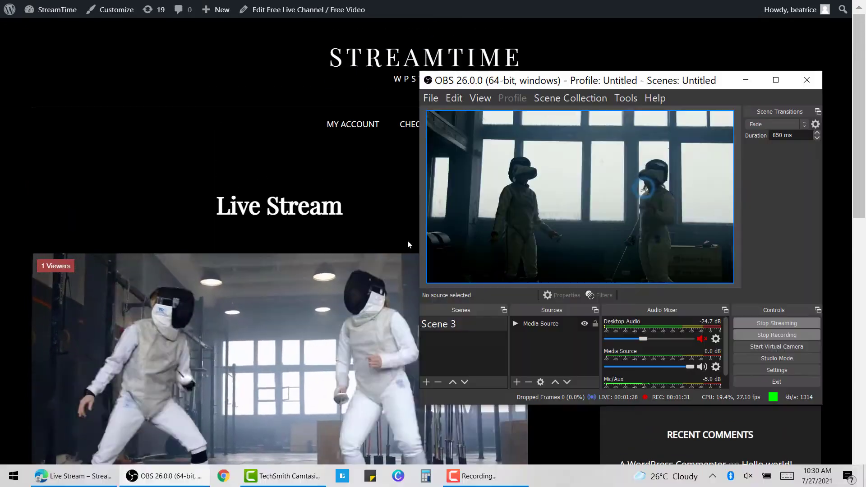
scroll(407, 243, down, 3)
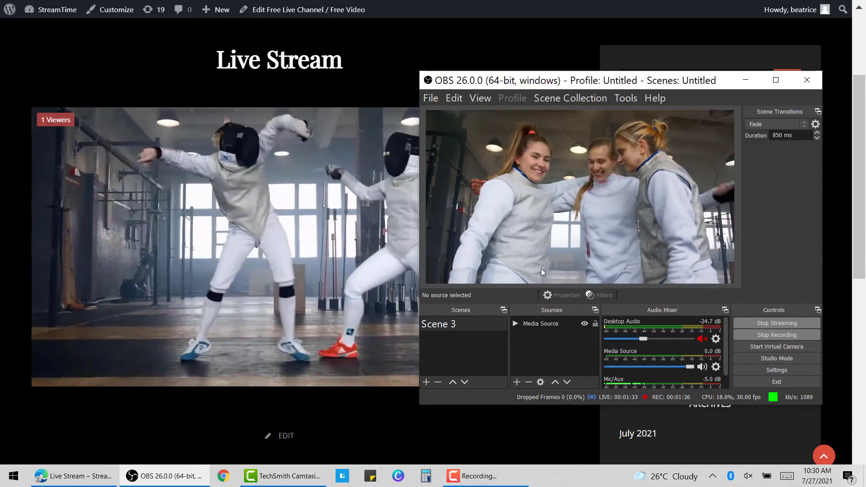
Stop both the OBS live stream and the recording from the Controls dock
click(813, 325)
click(811, 334)
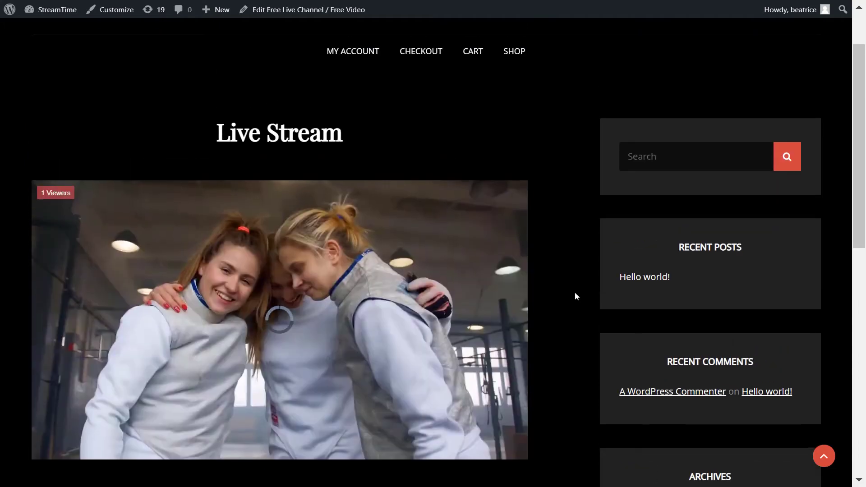
scroll(575, 296, up, 2)
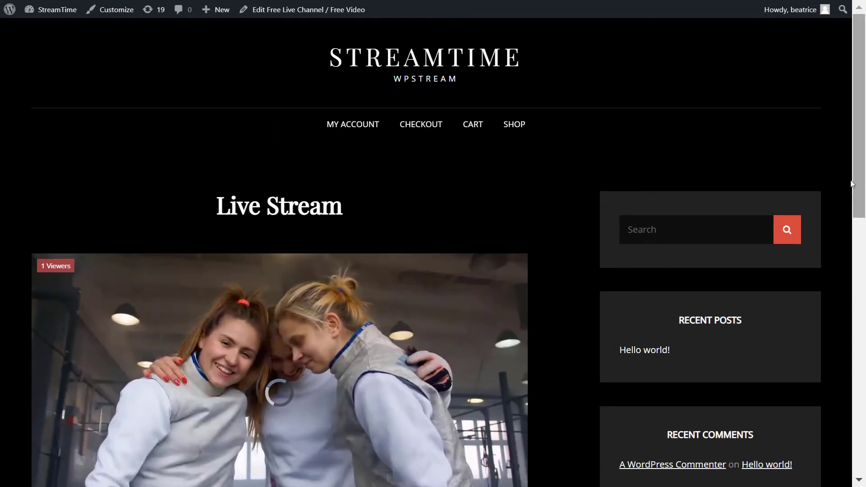
scroll(852, 183, down, 1)
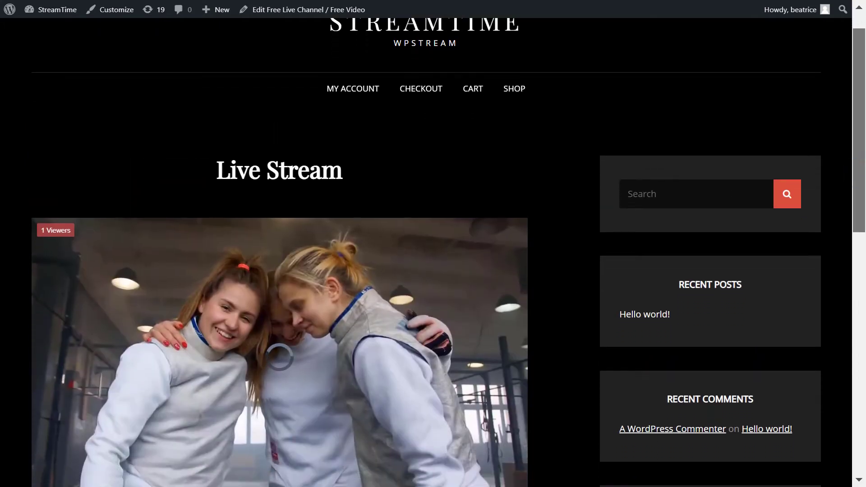
scroll(865, 213, down, 1)
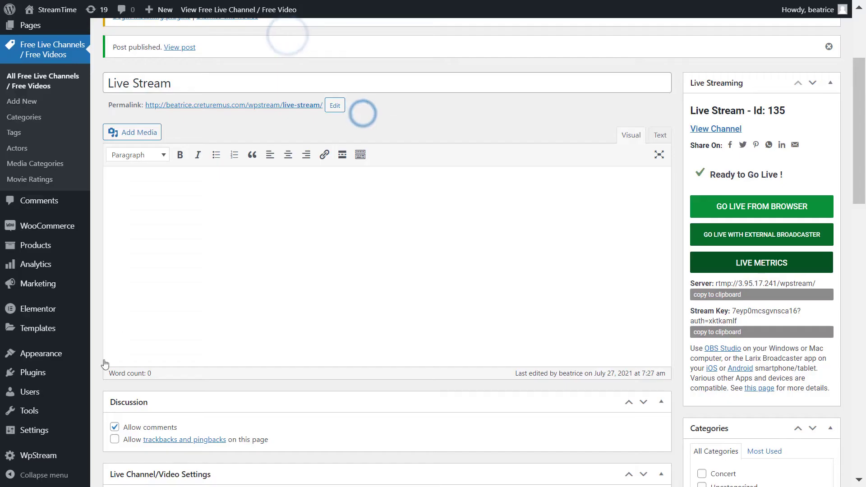
Go to WpStream > Media Management from the WordPress admin sidebar
mouse_move(73, 446)
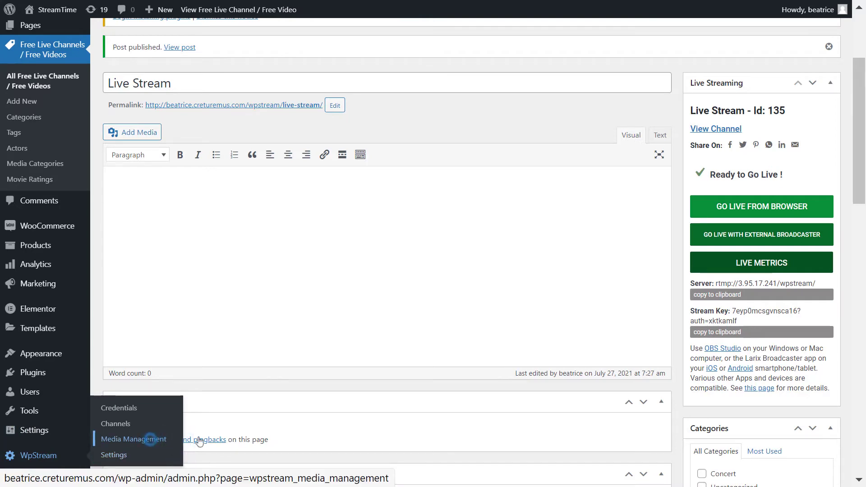
scroll(427, 428, down, 1)
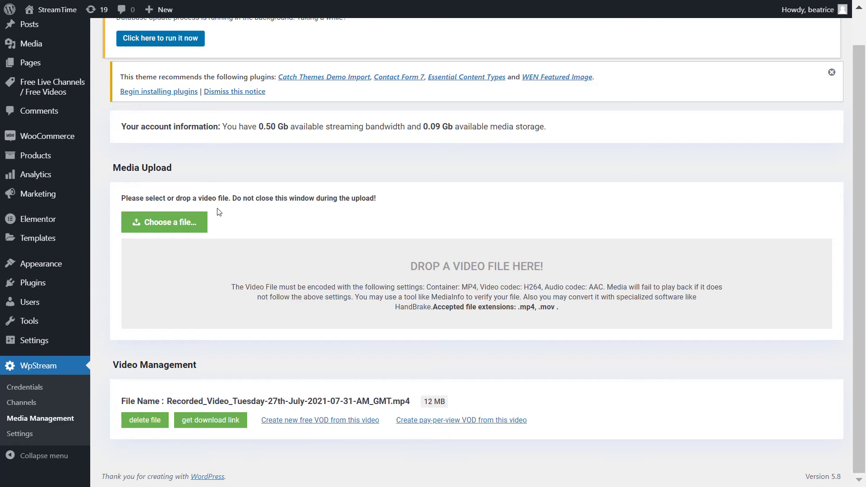
Open OBS's recordings folder and drag the 2021-07-27 recording onto the video upload area
key(alt+Tab)
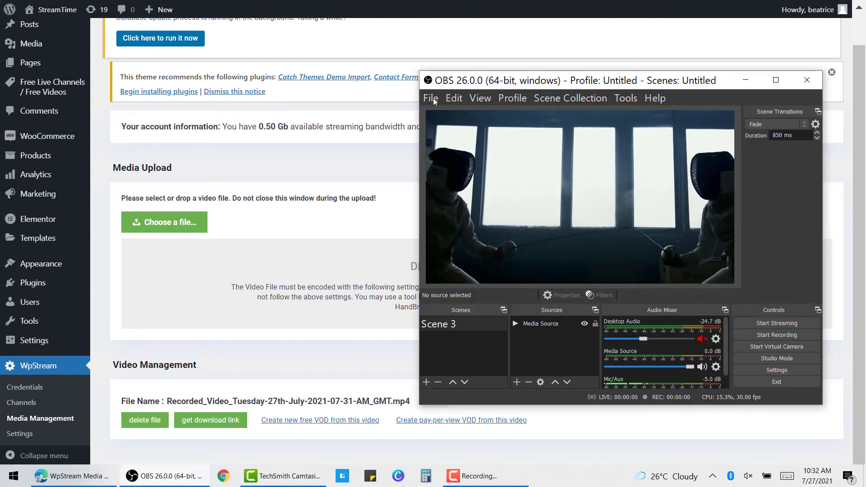
click(431, 98)
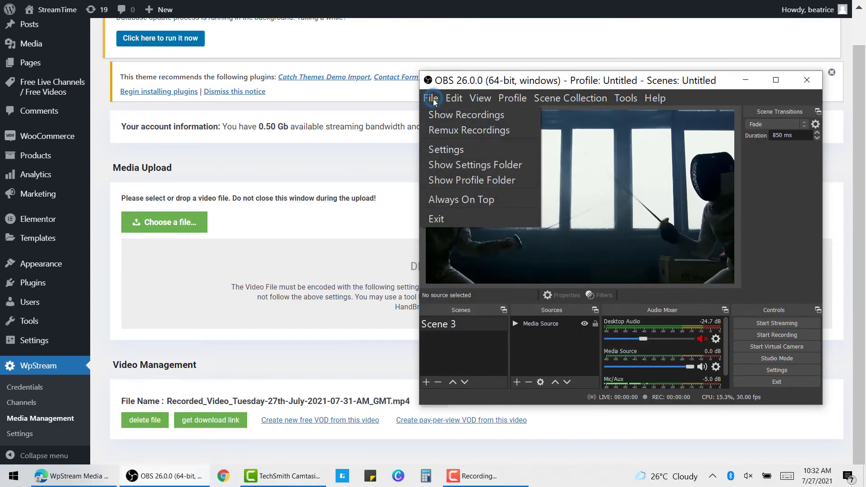
click(515, 115)
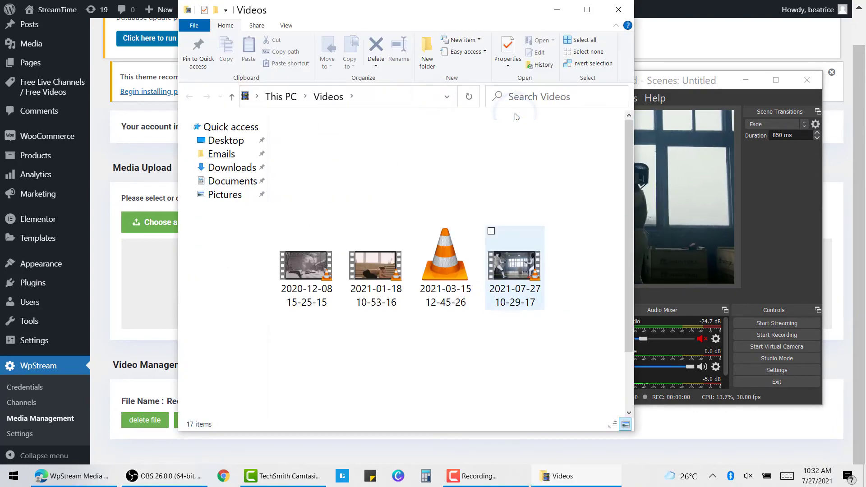
drag(512, 264, 147, 280)
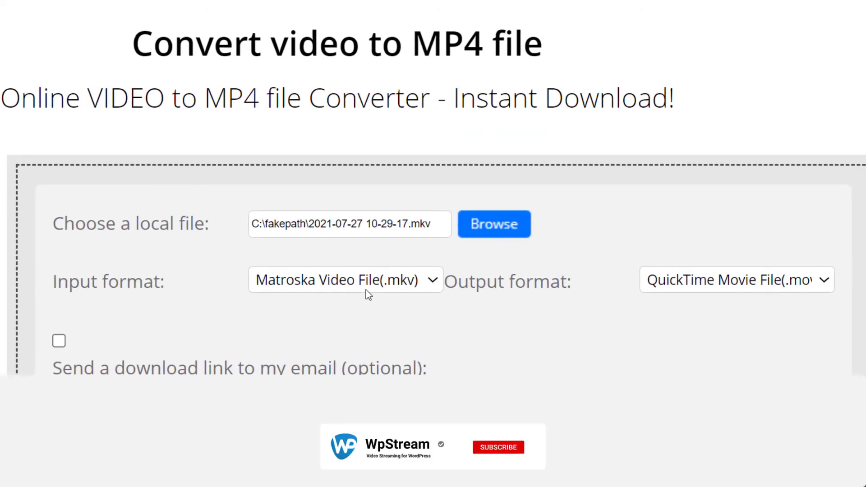
click(752, 276)
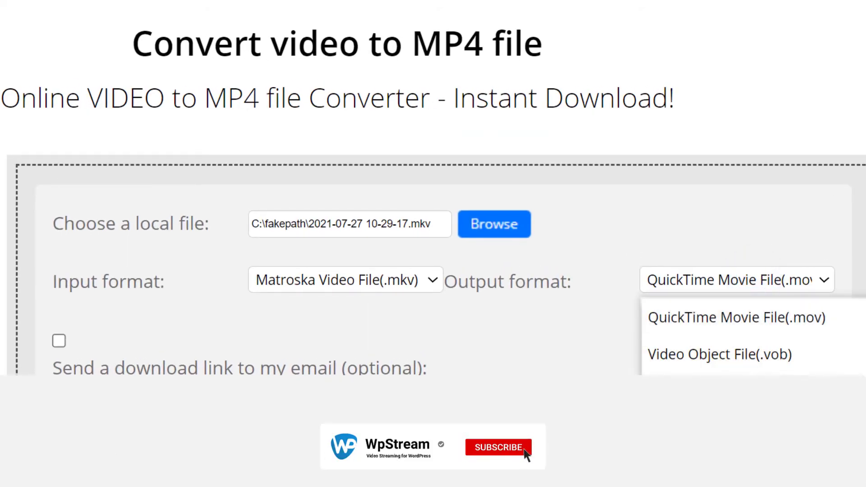
click(829, 315)
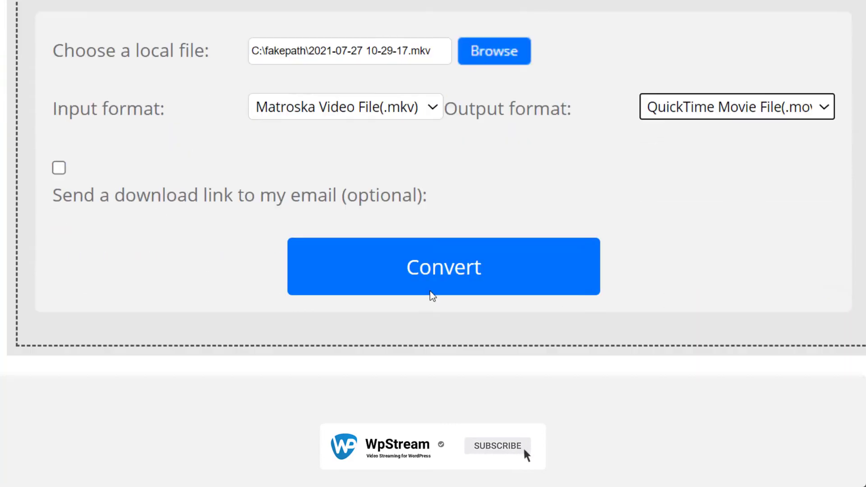
click(444, 247)
scroll(374, 254, down, 4)
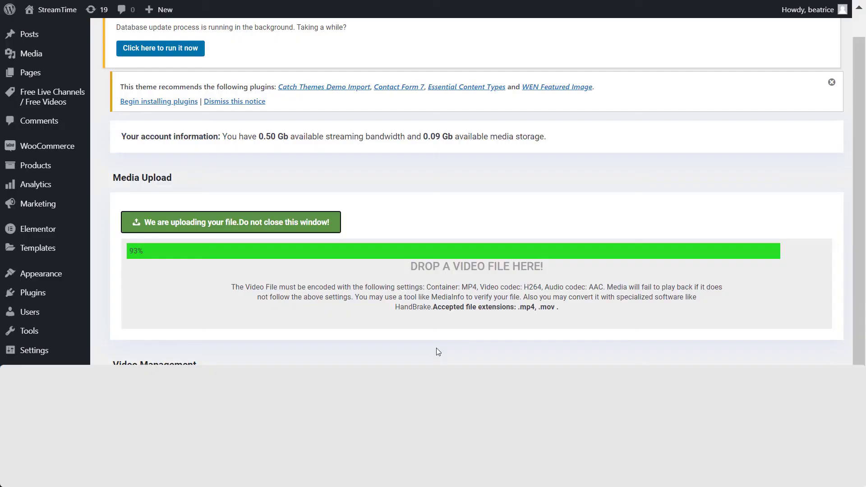
Scroll down to find Fencing_Rec.mov (21 MB) in the Video Management list
scroll(435, 350, down, 2)
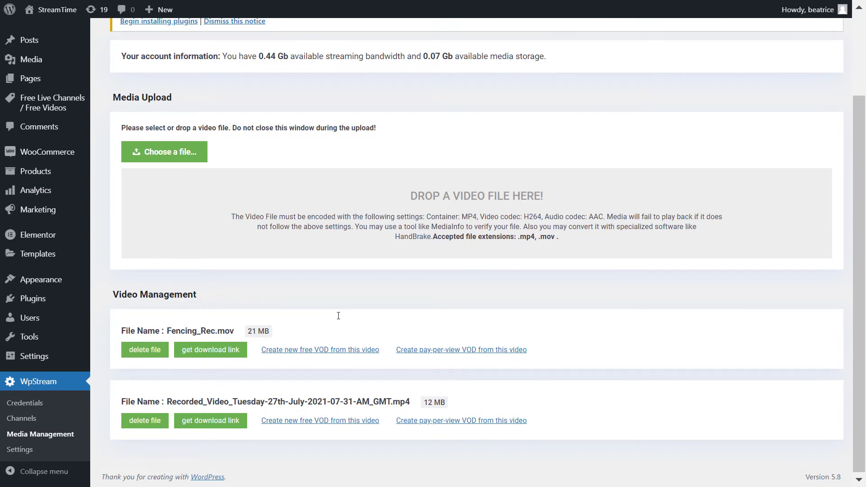
Create a free VOD 'Fencing Rec' from Fencing_Rec.mov, add the orange TV featured image, and publish
click(317, 354)
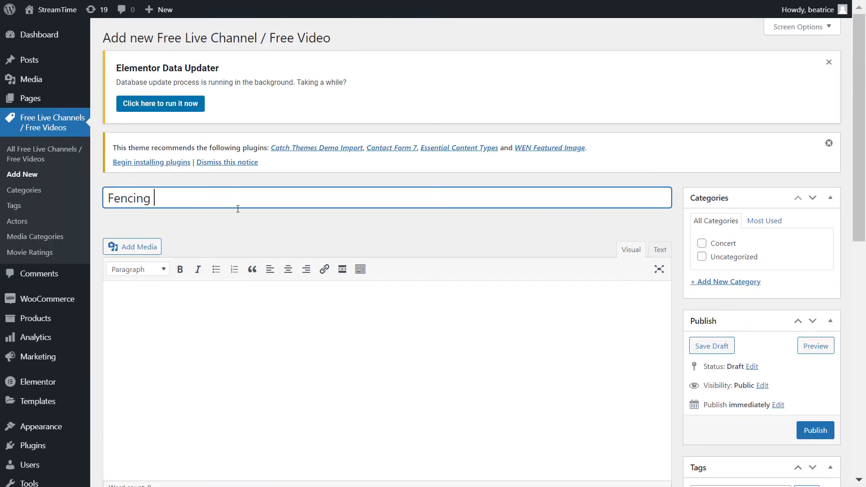
scroll(238, 208, down, 10)
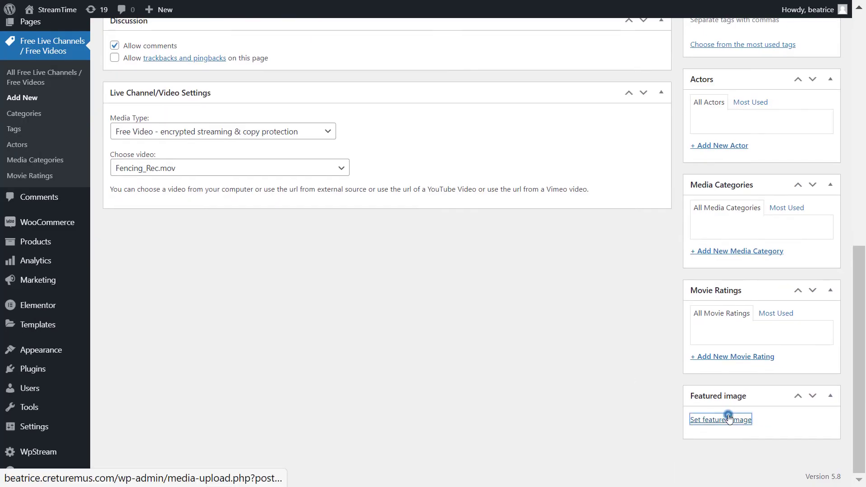
click(728, 418)
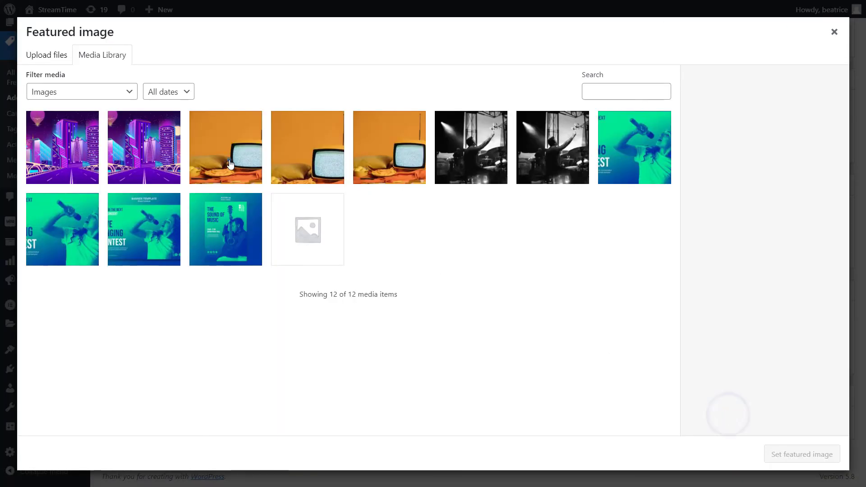
click(229, 159)
click(818, 455)
scroll(819, 454, up, 10)
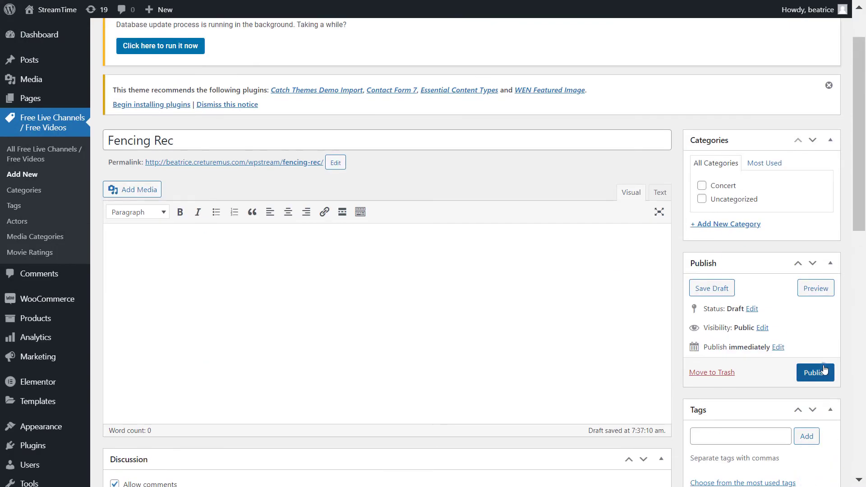
click(823, 367)
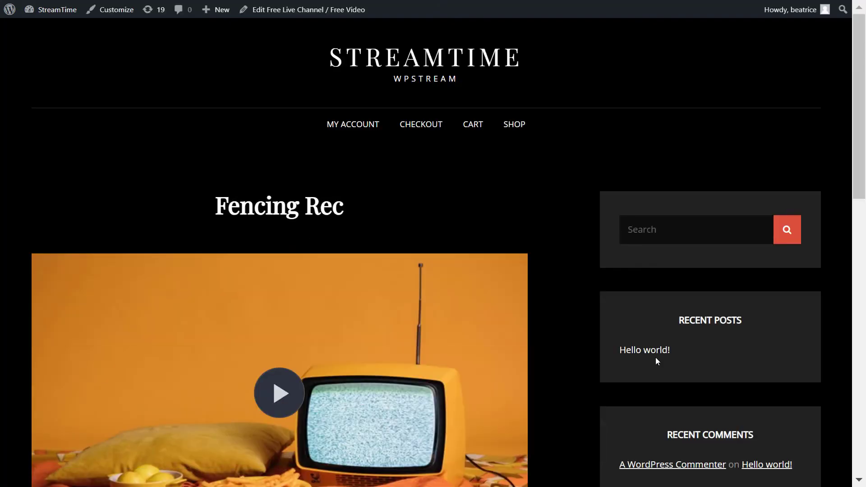
Play the Fencing Rec video, seek ahead to 0:17 and later, and toggle picture-in-picture
scroll(469, 306, down, 3)
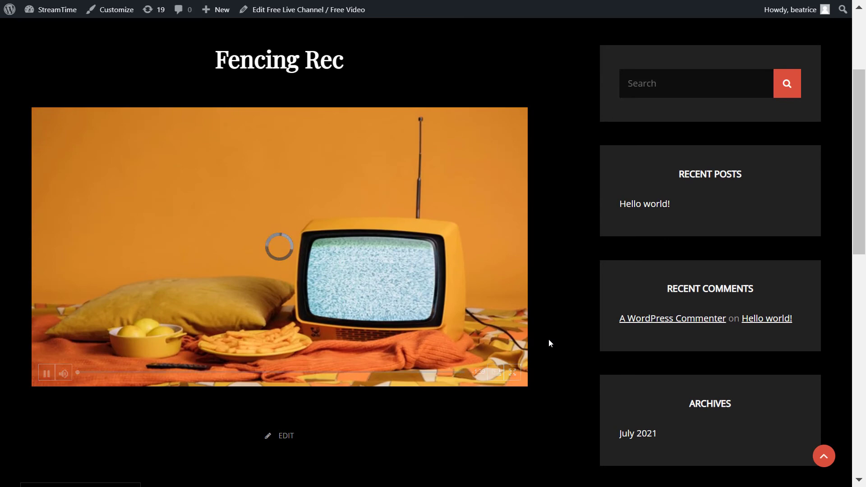
scroll(548, 340, up, 2)
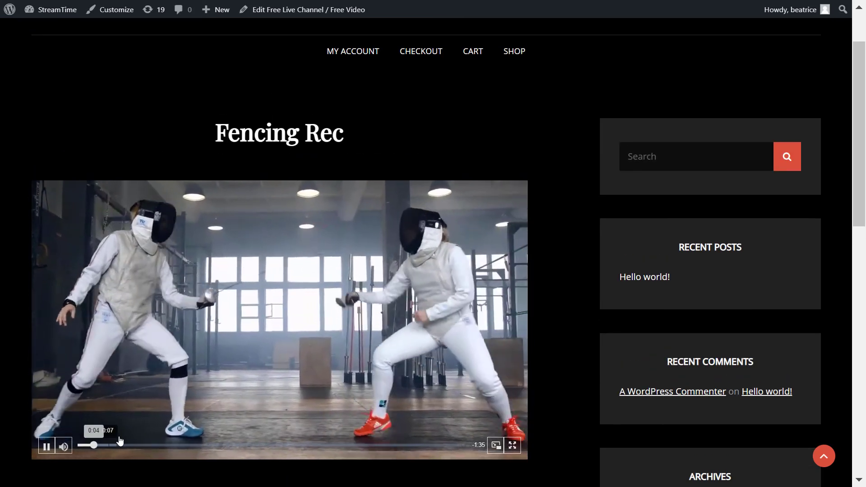
click(135, 445)
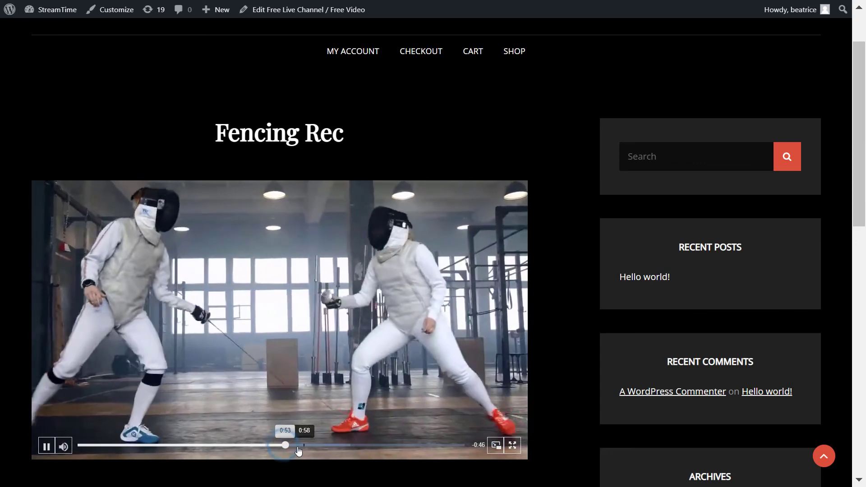
click(288, 445)
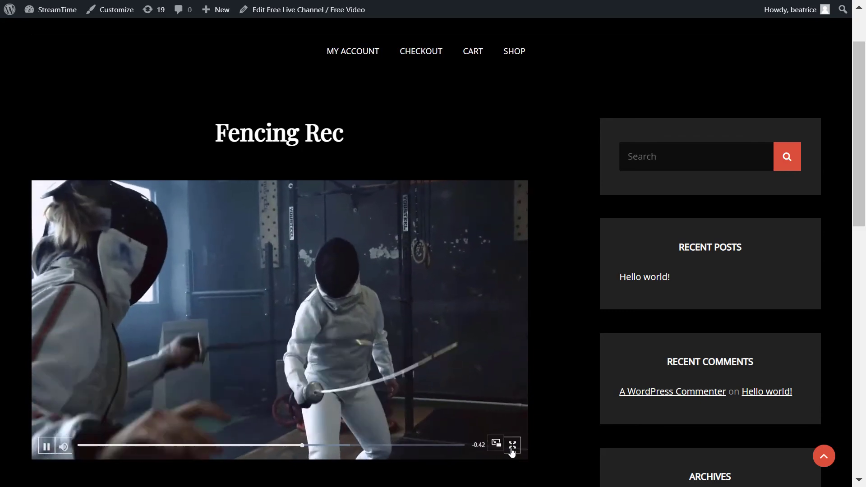
click(497, 443)
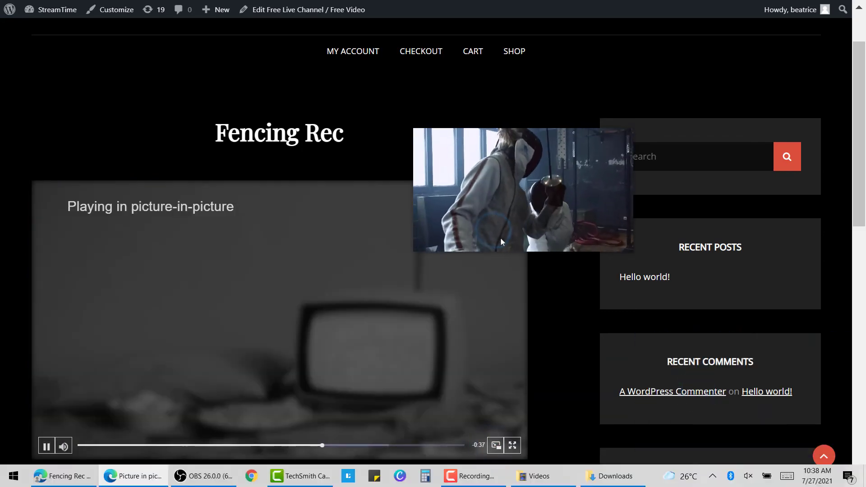
click(501, 231)
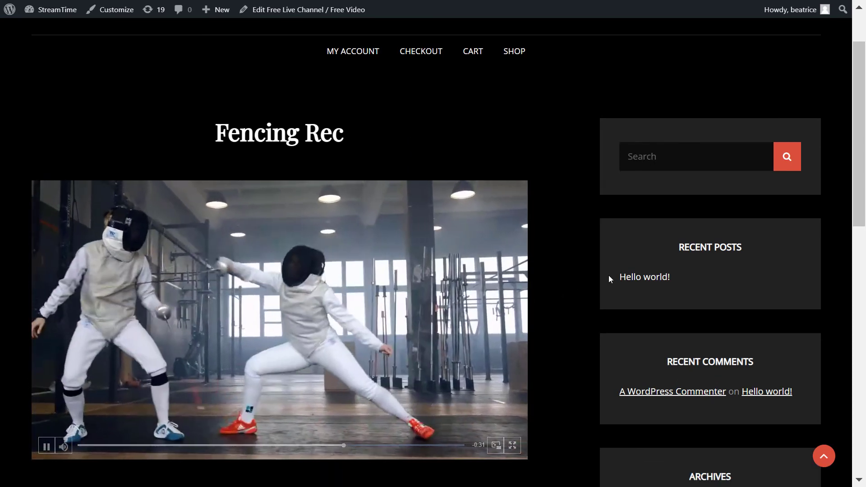
scroll(607, 275, up, 2)
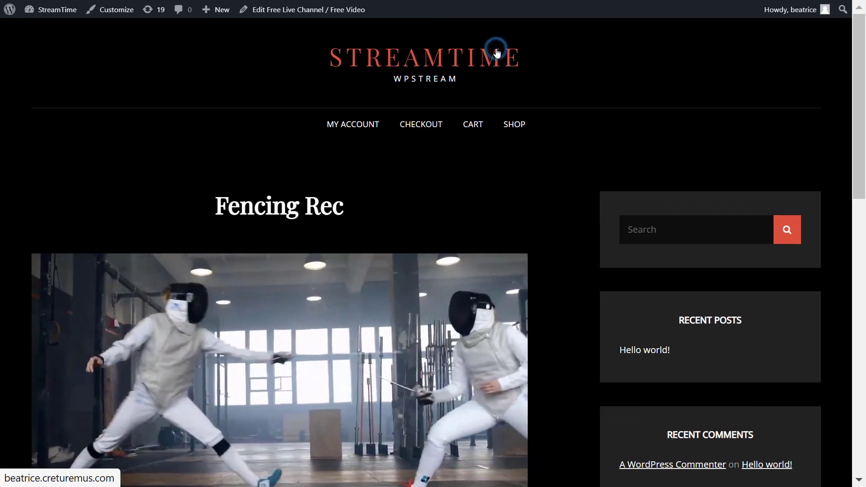
Return to the StreamTime homepage via the STREAMTIME site title in the header
click(496, 53)
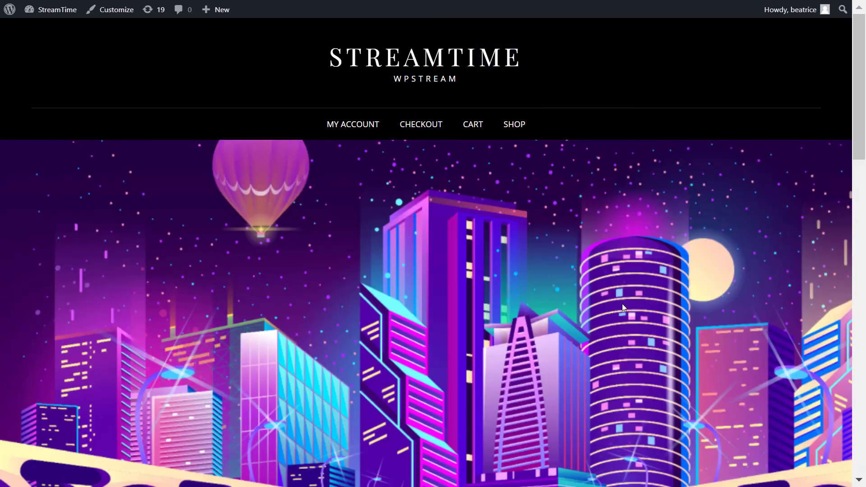